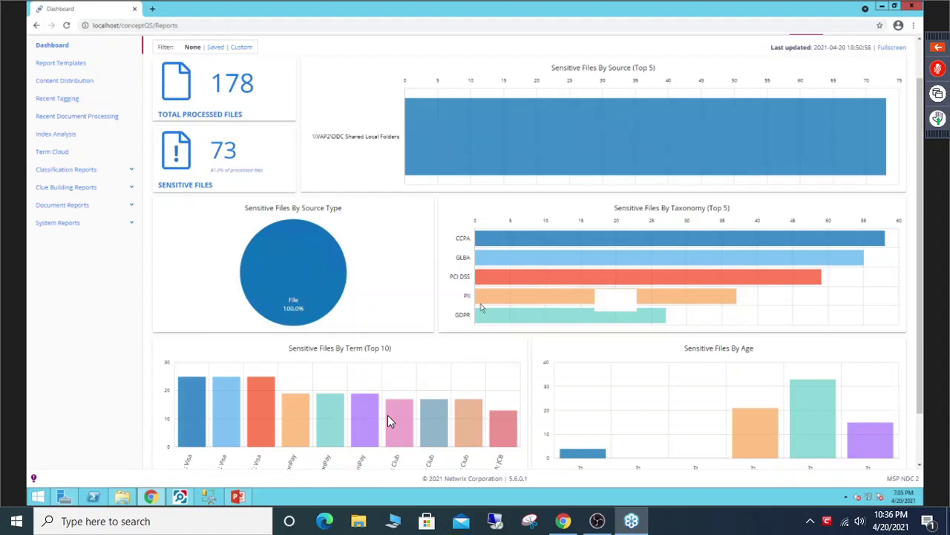
# Examine the dashboard's sensitive file charts, including files by term and by age
pyautogui.scroll(-1, 388, 418)
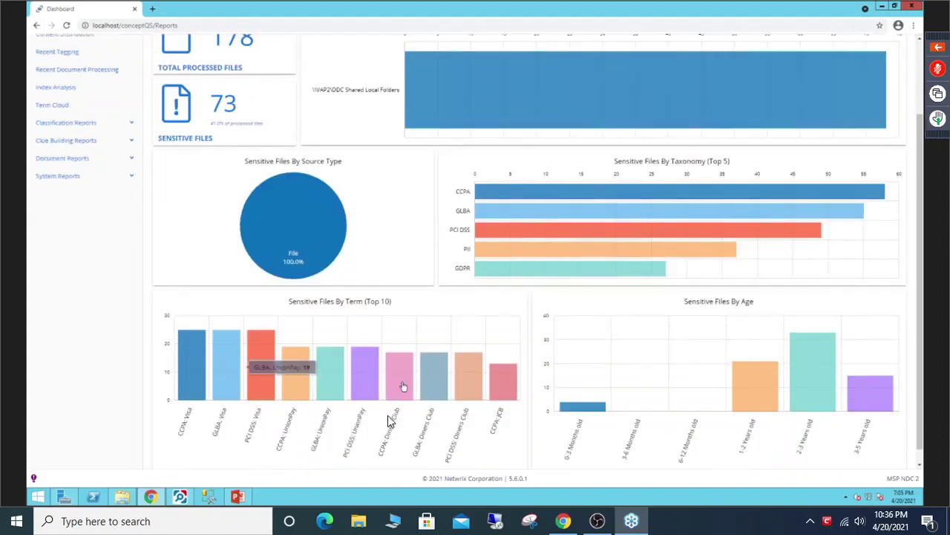
pyautogui.moveTo(190, 393)
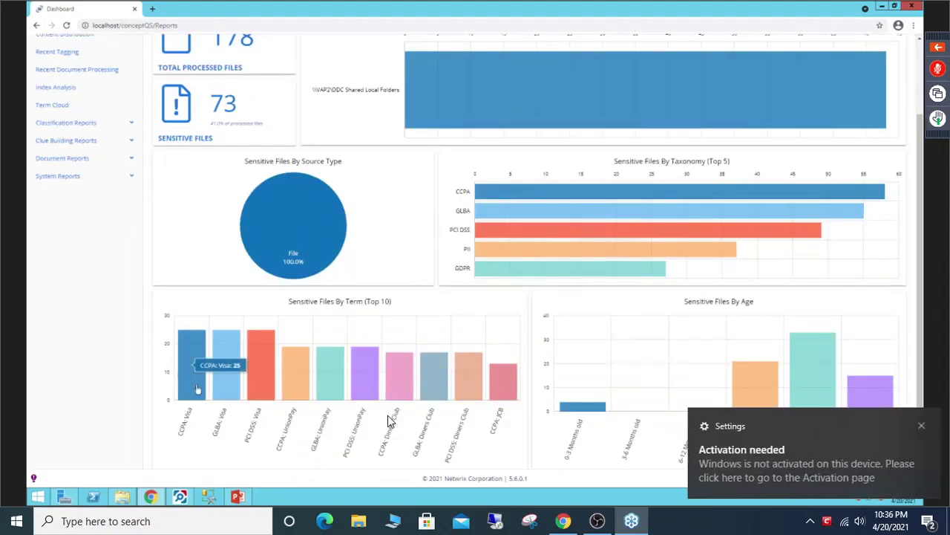
pyautogui.moveTo(293, 389)
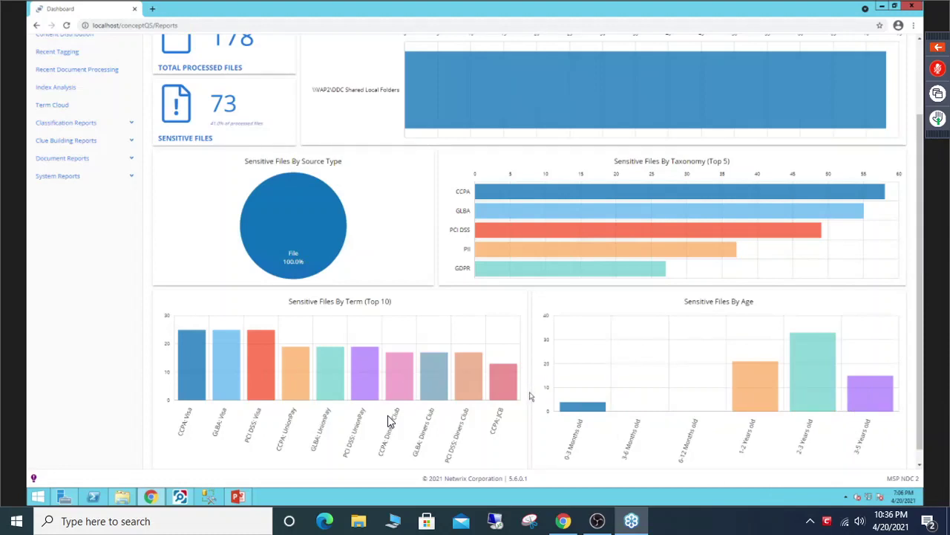
pyautogui.scroll(3, 387, 421)
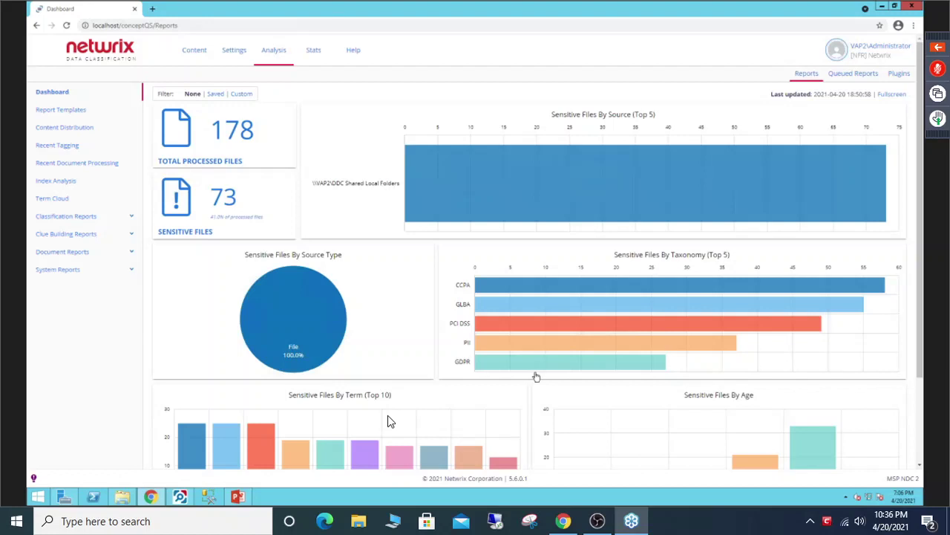
pyautogui.moveTo(535, 380)
# Open the File sources list, review the source types offered for a new source, and close without adding one
pyautogui.click(186, 57)
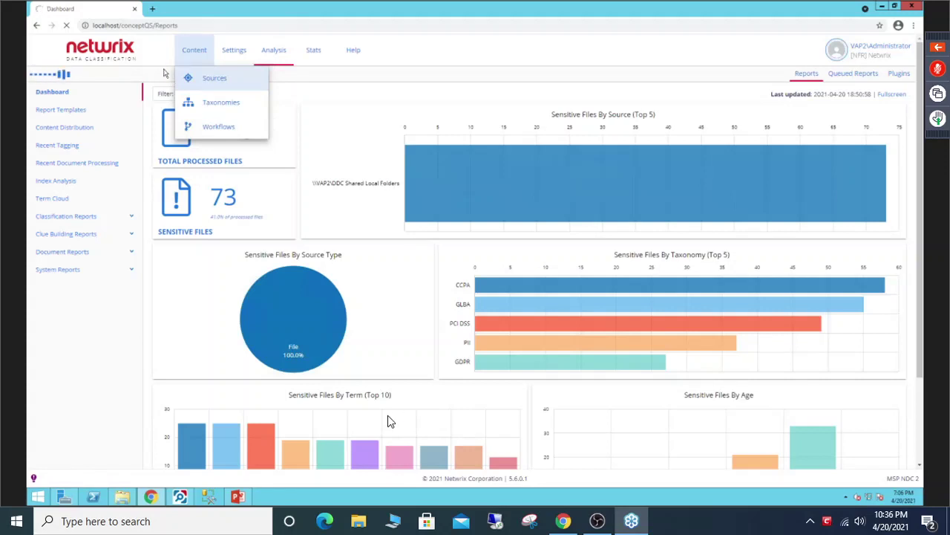
pyautogui.click(83, 150)
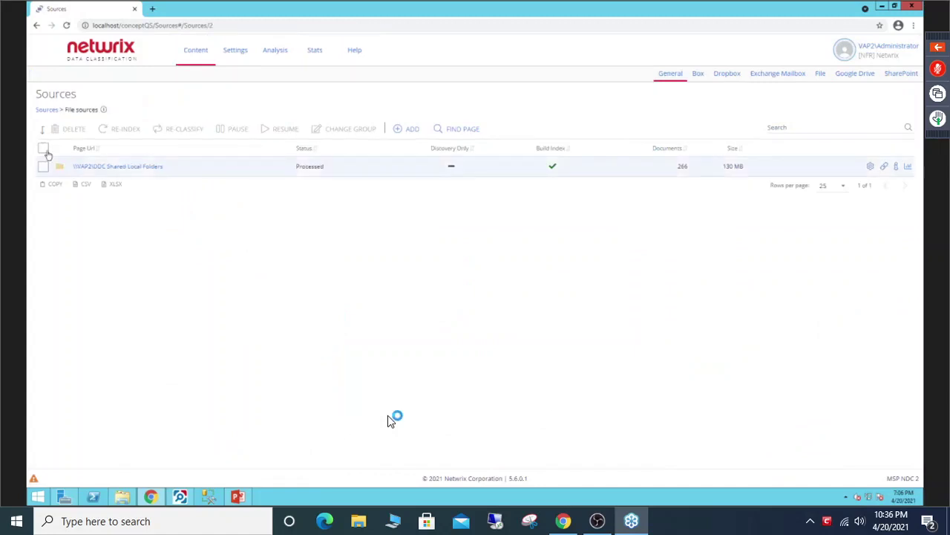
pyautogui.click(407, 130)
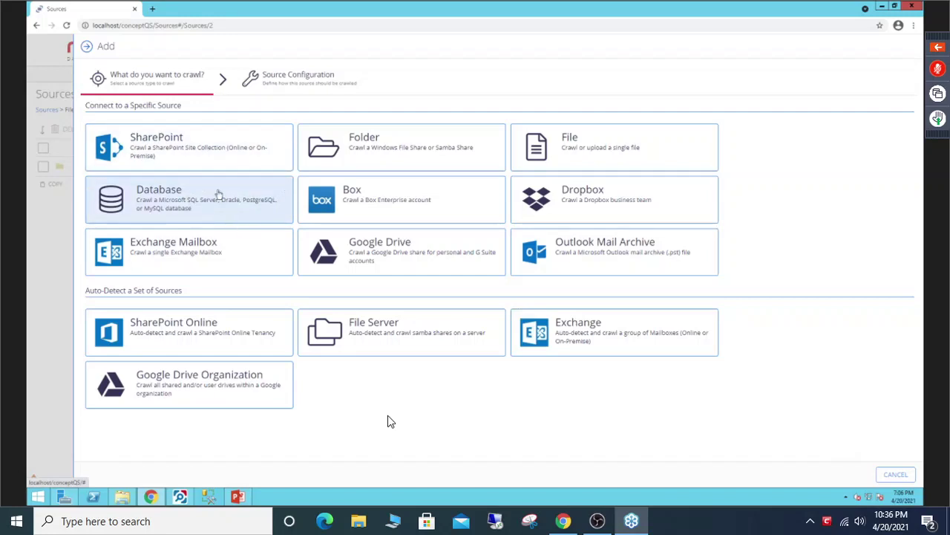
pyautogui.click(900, 475)
# Open the GLBA taxonomy and show the clues of its US SSN term
pyautogui.moveTo(188, 48)
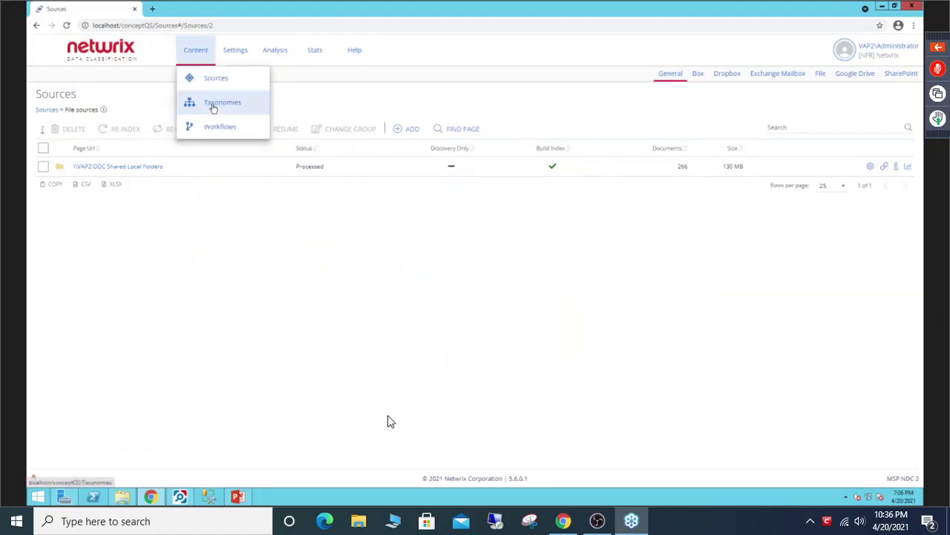
pyautogui.click(209, 105)
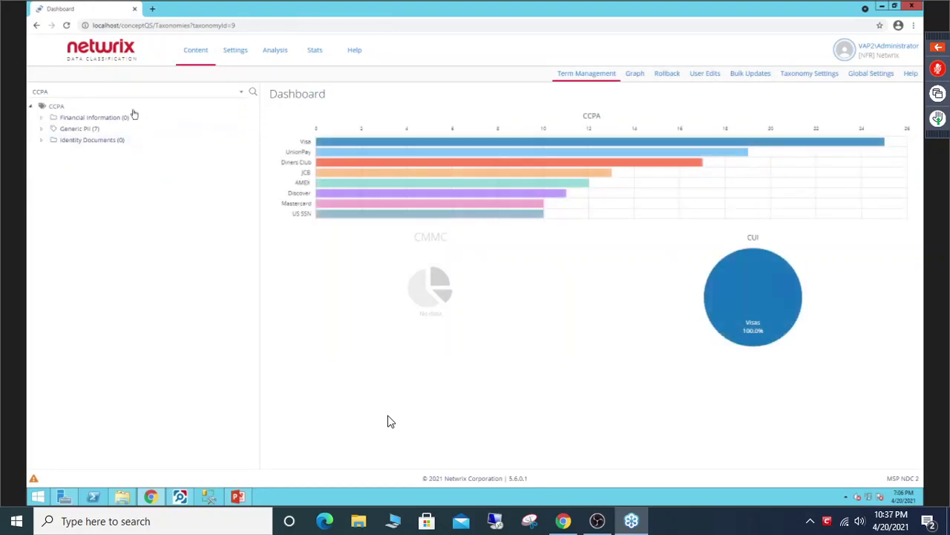
pyautogui.click(157, 99)
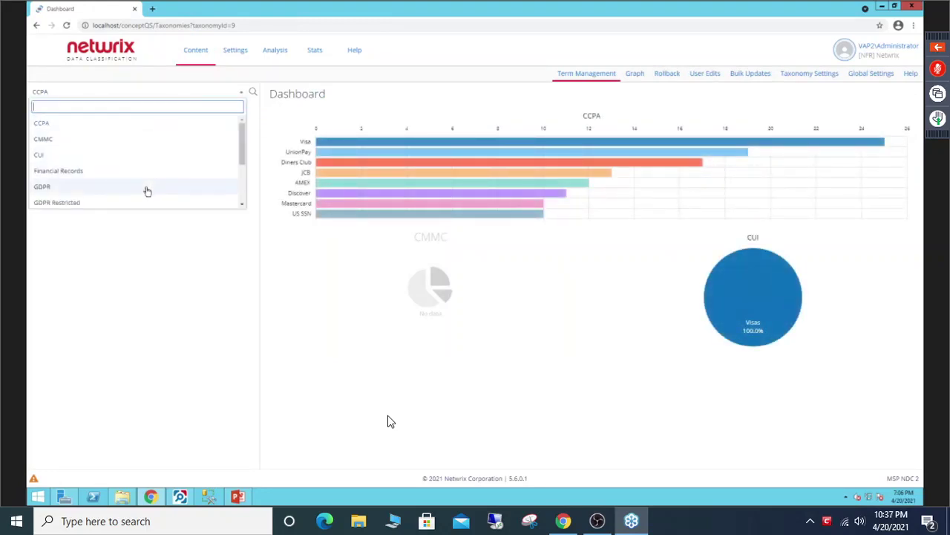
pyautogui.scroll(-1, 144, 190)
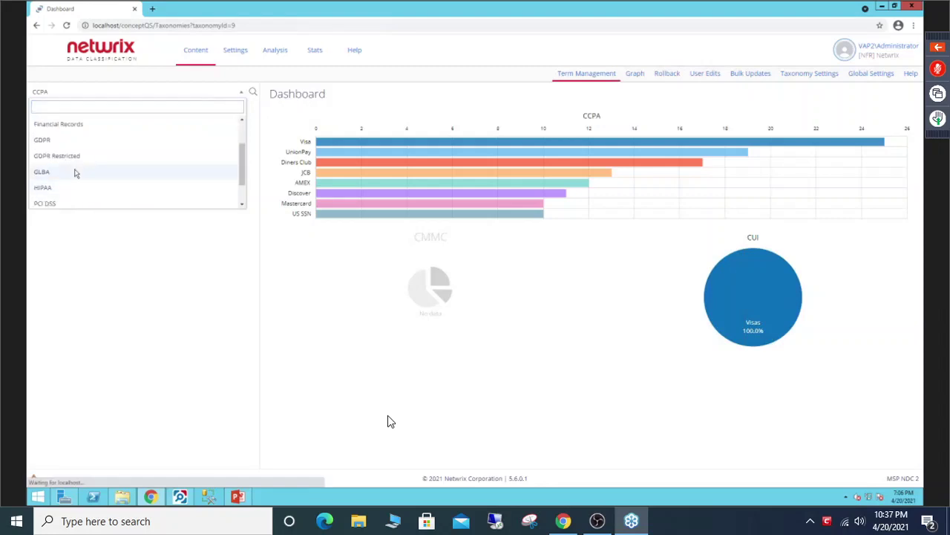
pyautogui.click(74, 171)
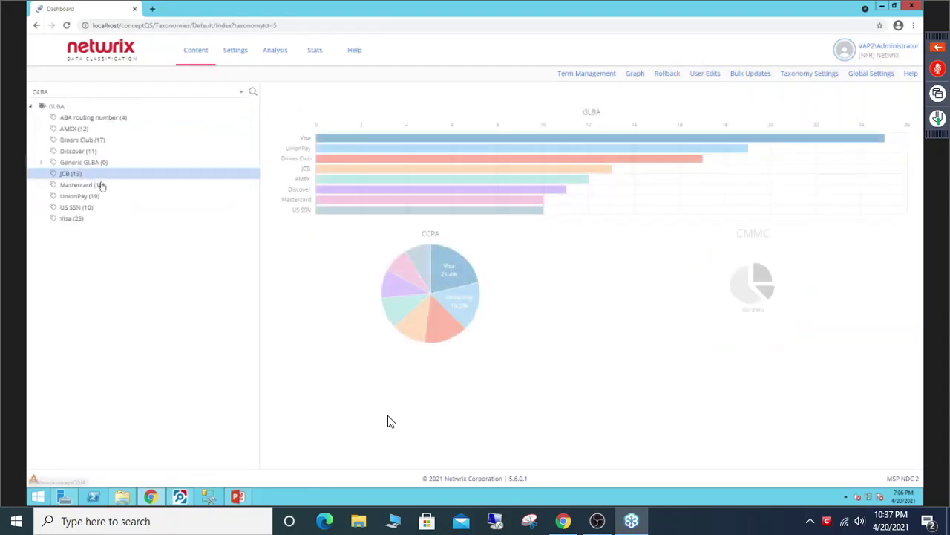
pyautogui.click(104, 208)
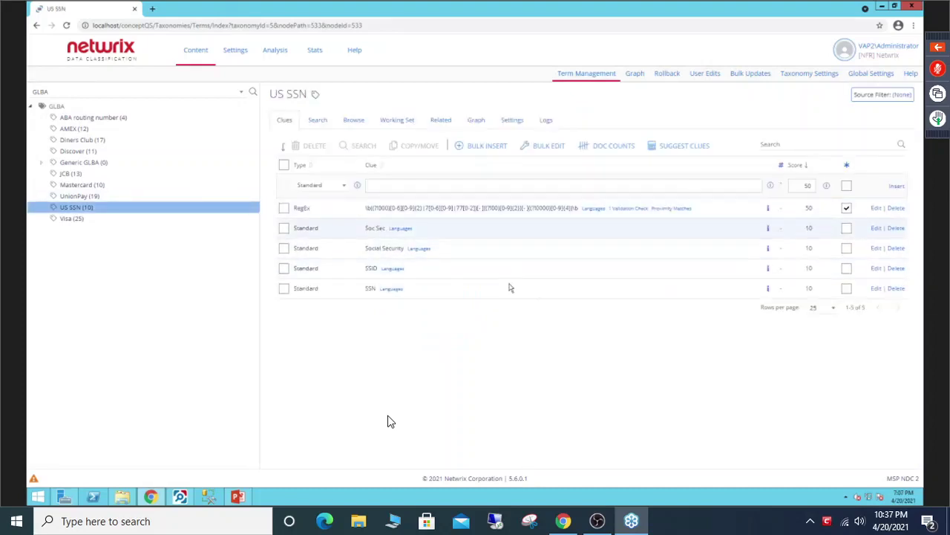
# Browse the documents classified under the US SSN and Visa terms of the GLBA taxonomy
pyautogui.click(354, 125)
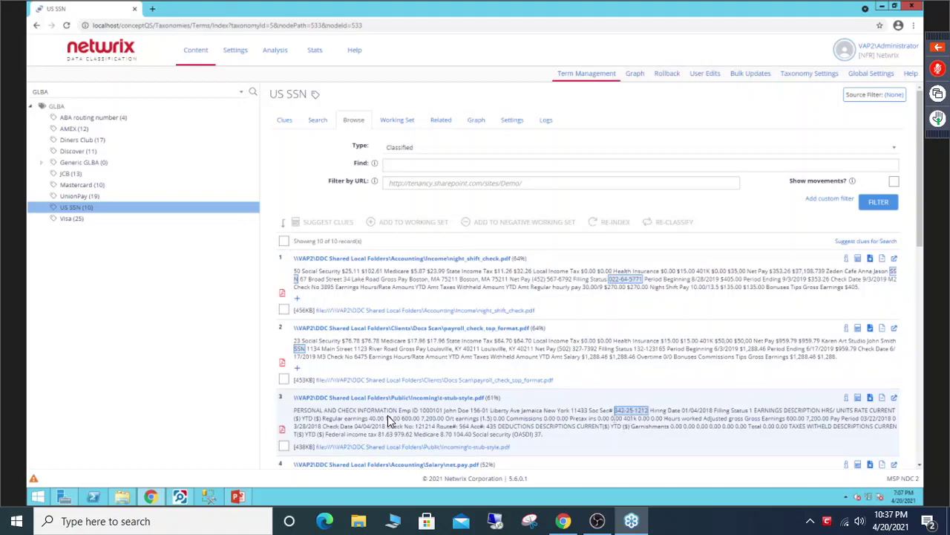
pyautogui.scroll(-1, 570, 330)
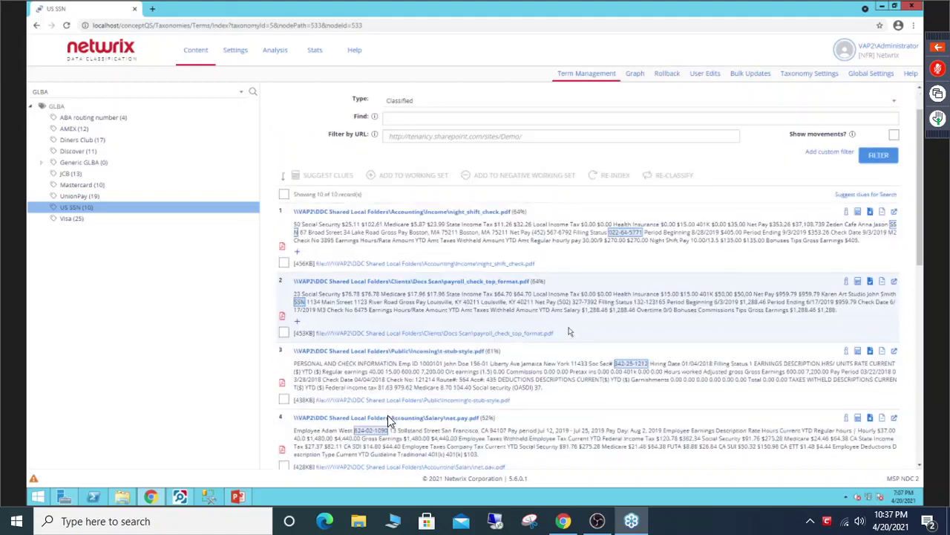
pyautogui.scroll(-1, 387, 416)
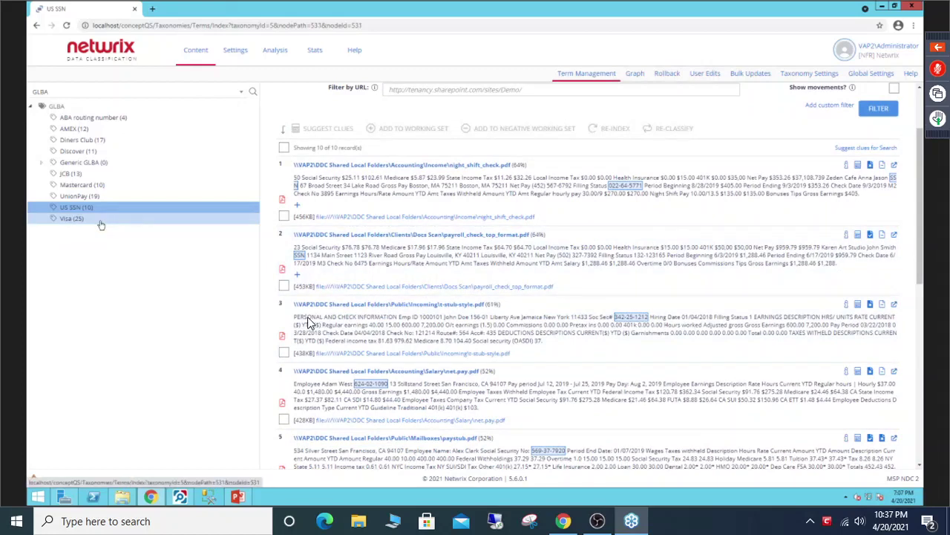
pyautogui.click(100, 221)
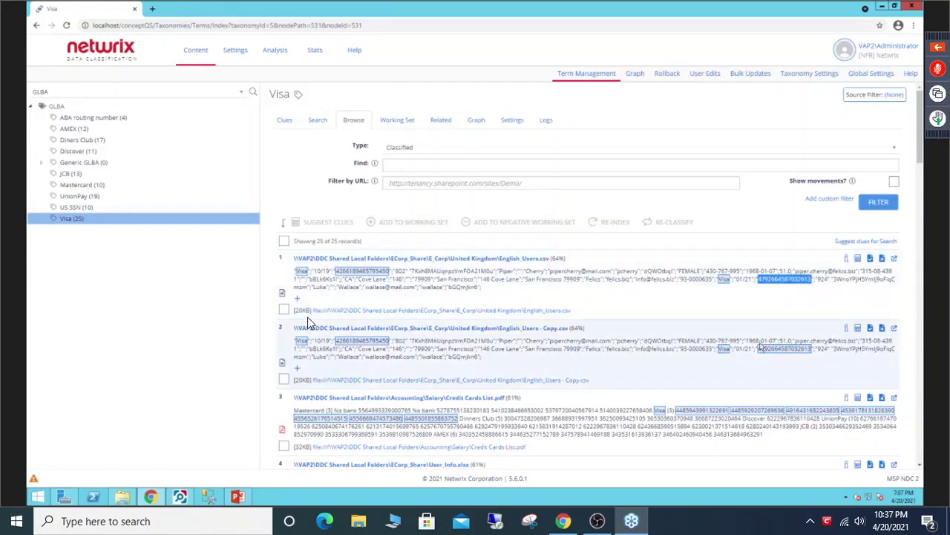
pyautogui.scroll(-1, 576, 335)
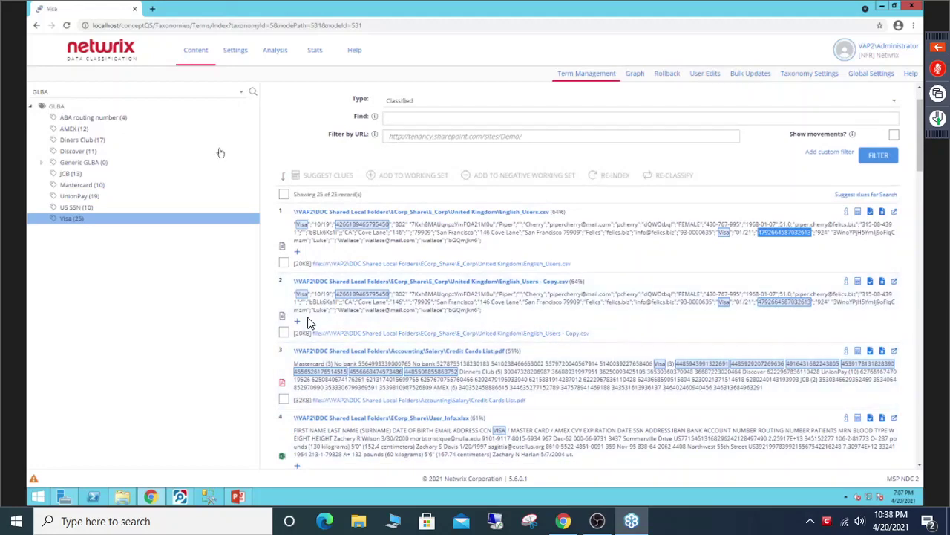
# Switch to the PHI taxonomy, expand PHI and Medical form, and review the clues of Medical form (en)
pyautogui.click(219, 92)
pyautogui.click(102, 197)
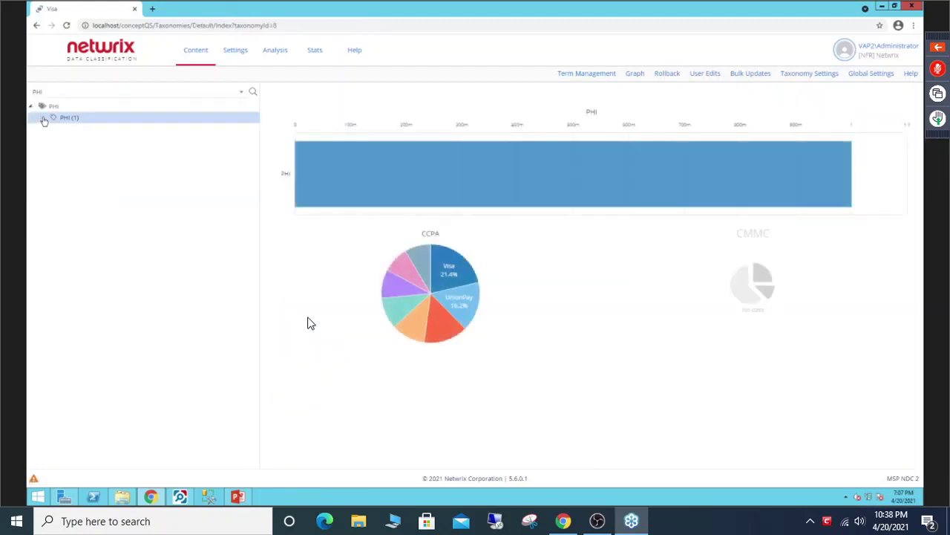
pyautogui.click(42, 118)
pyautogui.click(51, 163)
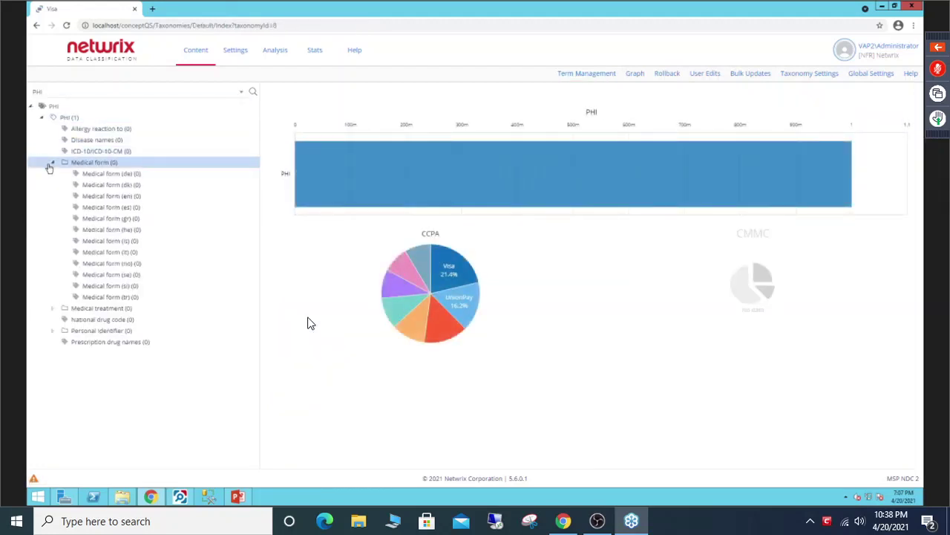
pyautogui.click(138, 200)
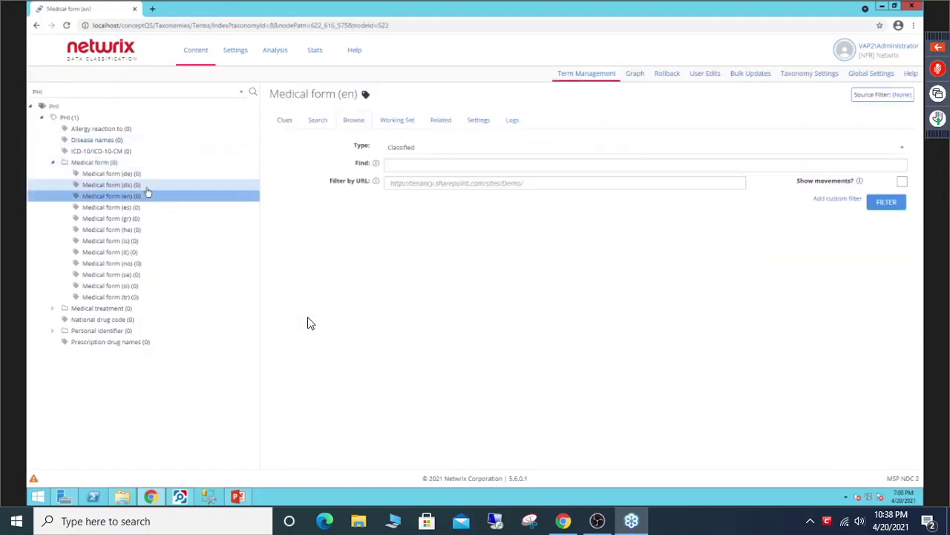
pyautogui.click(284, 120)
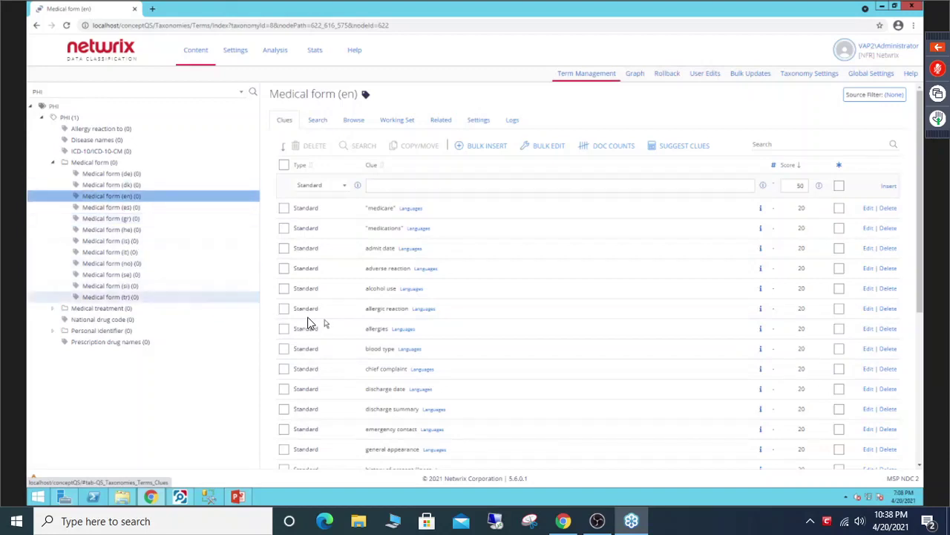
pyautogui.scroll(-1, 449, 253)
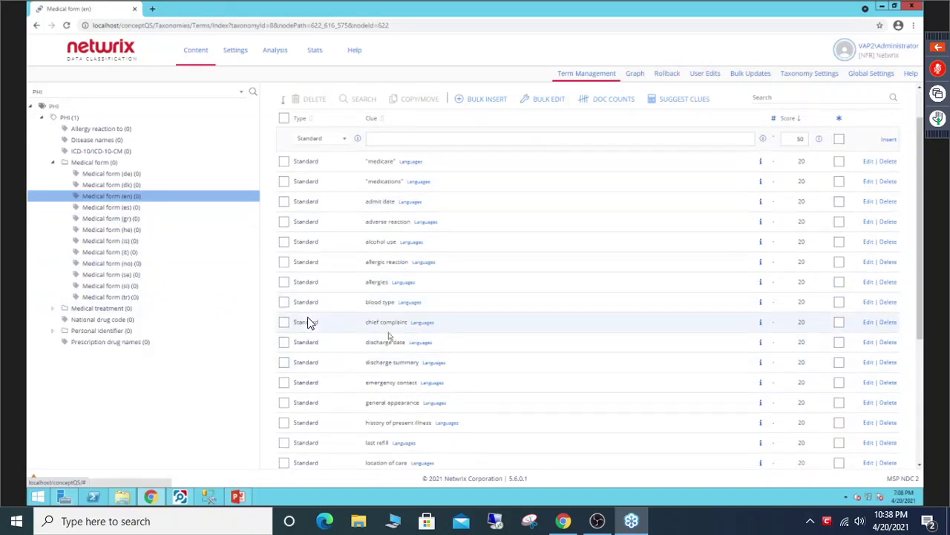
pyautogui.scroll(1, 345, 300)
# Switch to the CMMC taxonomy, expand CUI and browse the documents classified under DoD Distribution Statements
pyautogui.click(134, 91)
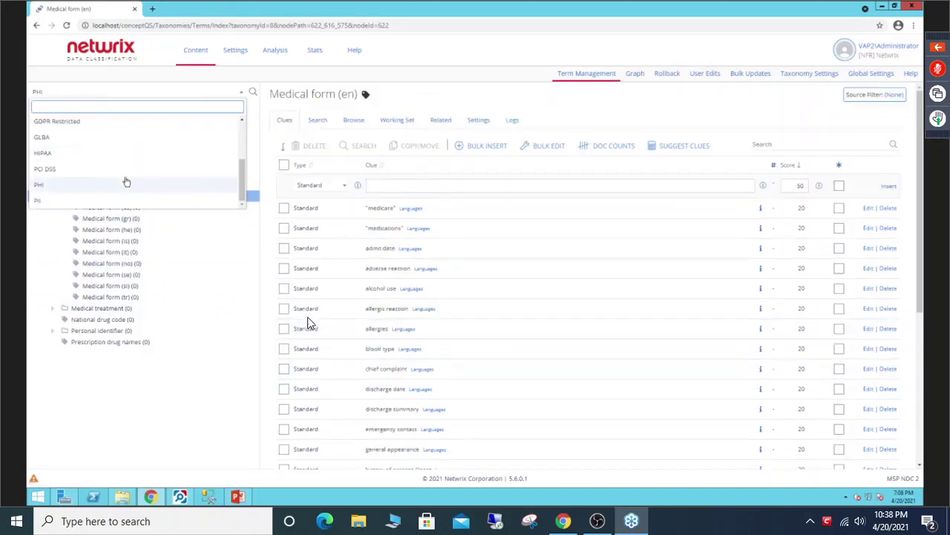
pyautogui.scroll(3, 113, 169)
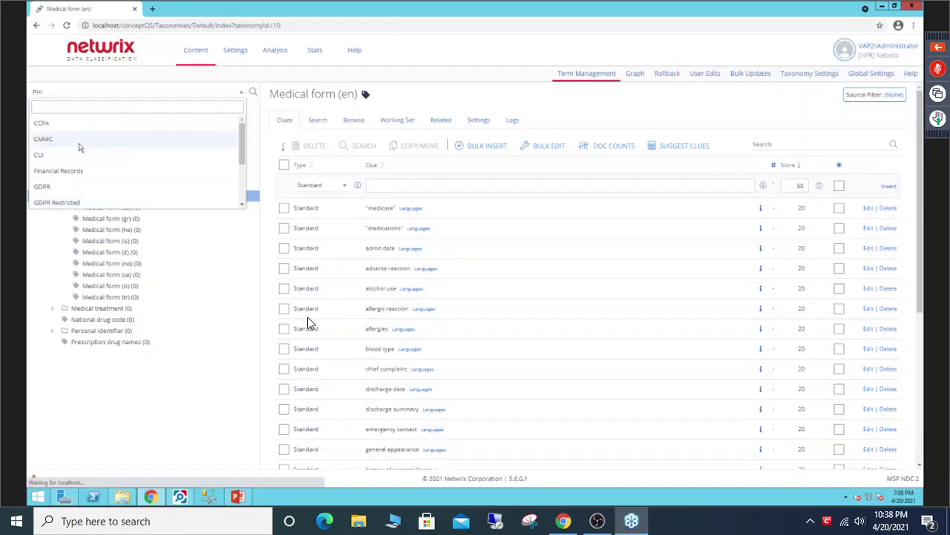
pyautogui.click(80, 140)
pyautogui.click(43, 119)
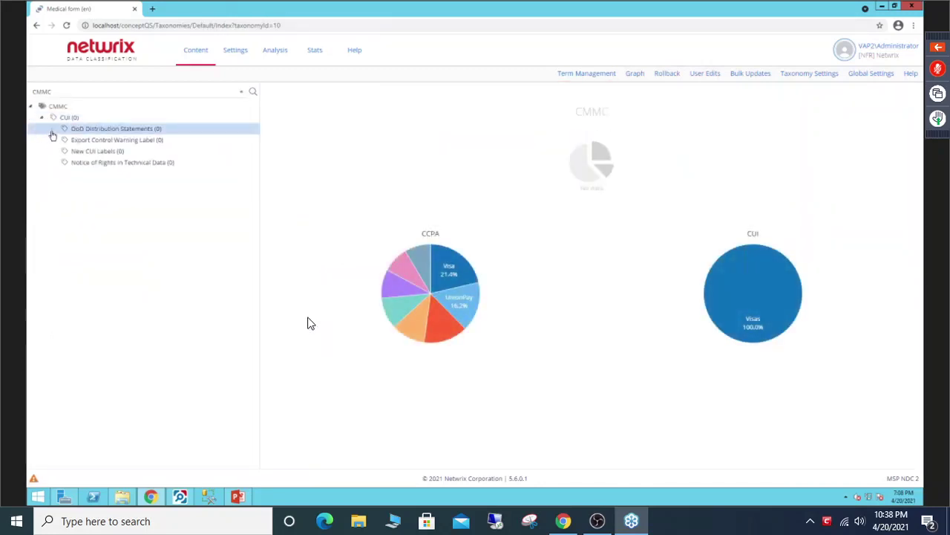
pyautogui.click(52, 129)
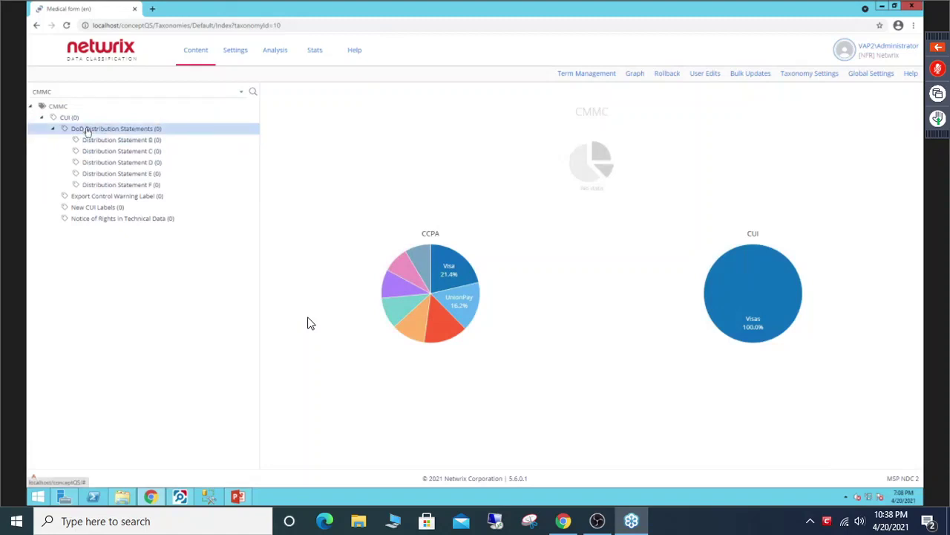
pyautogui.click(87, 130)
pyautogui.click(353, 122)
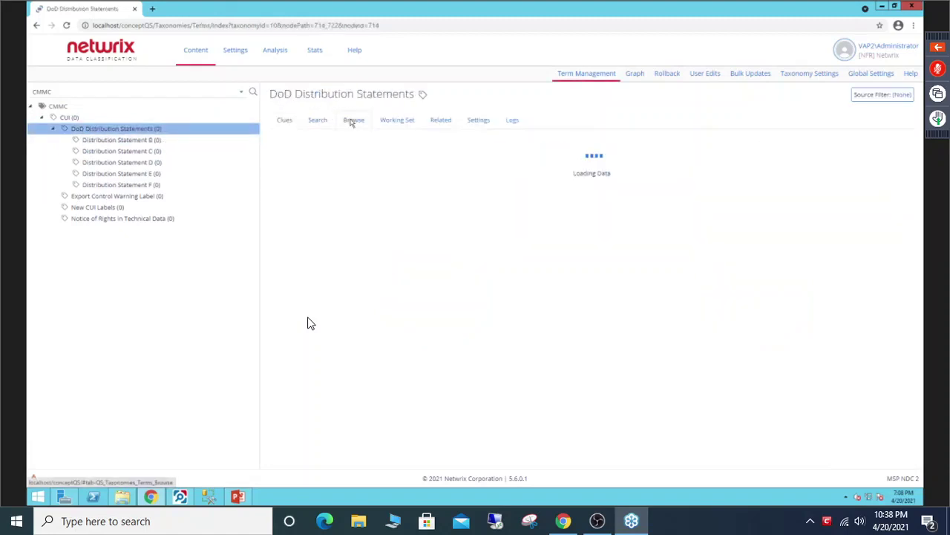
# Review the clues of Distribution Statement B, Export Control Warning Label and New CUI Labels in the CMMC taxonomy
pyautogui.click(149, 140)
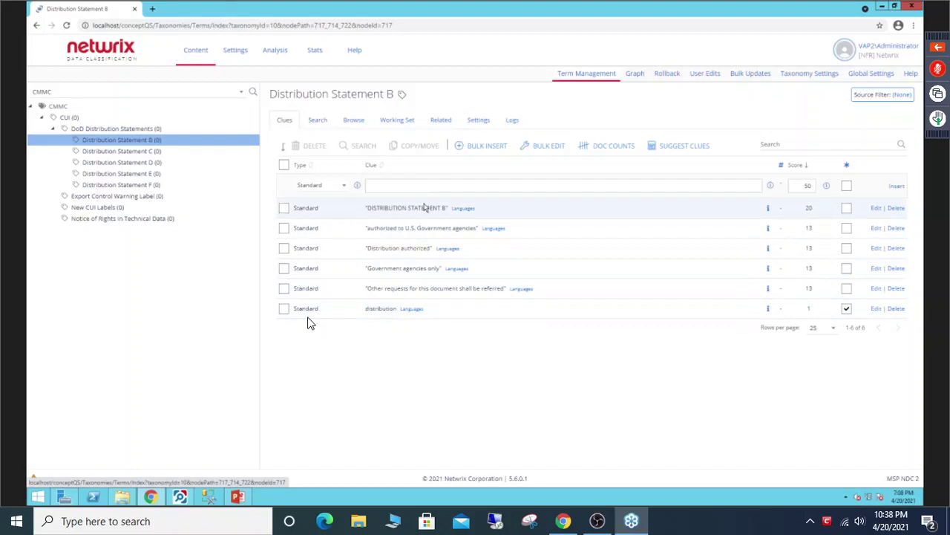
pyautogui.click(157, 199)
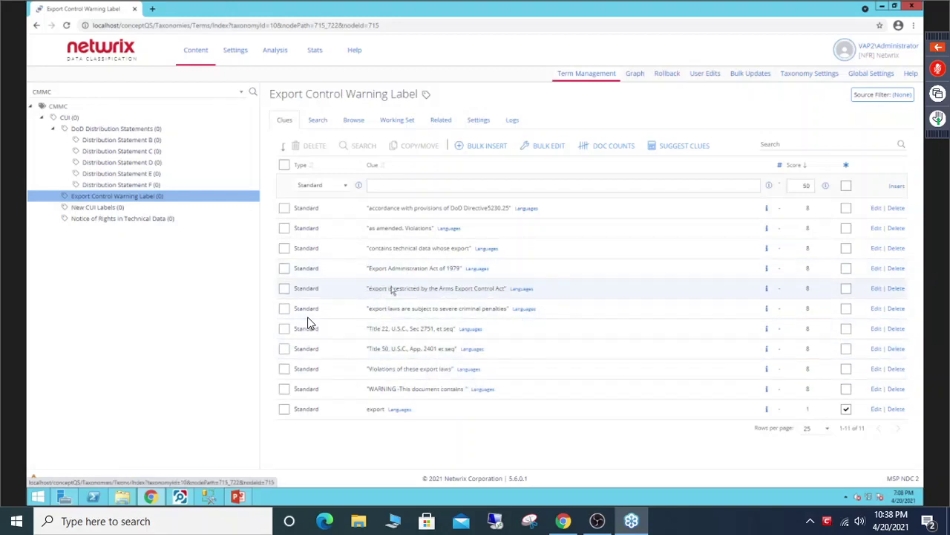
pyautogui.click(130, 209)
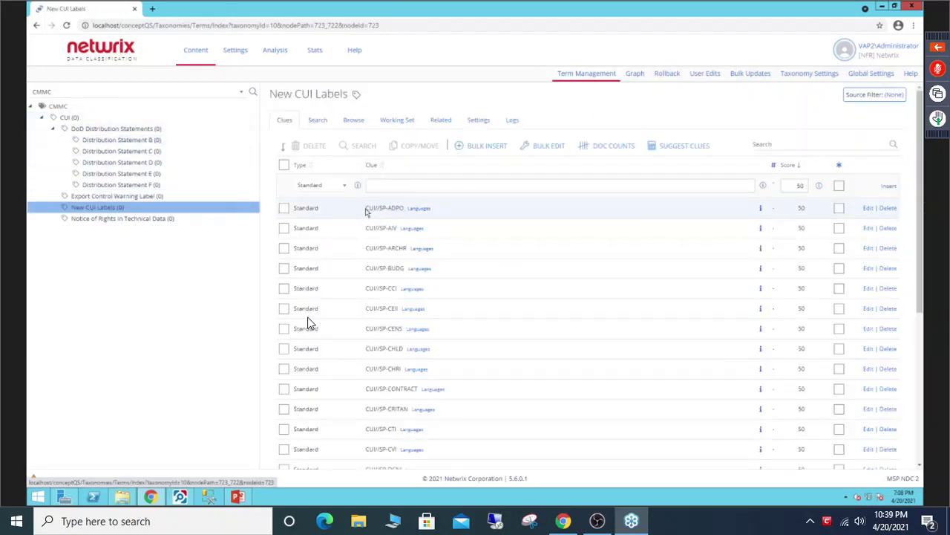
# Leave the taxonomies and open the Workflows page
pyautogui.click(122, 96)
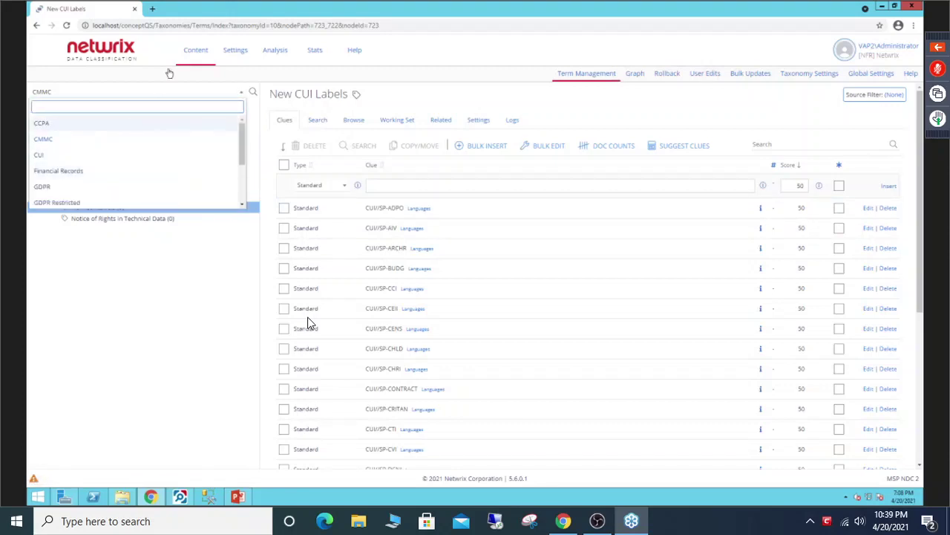
pyautogui.click(202, 59)
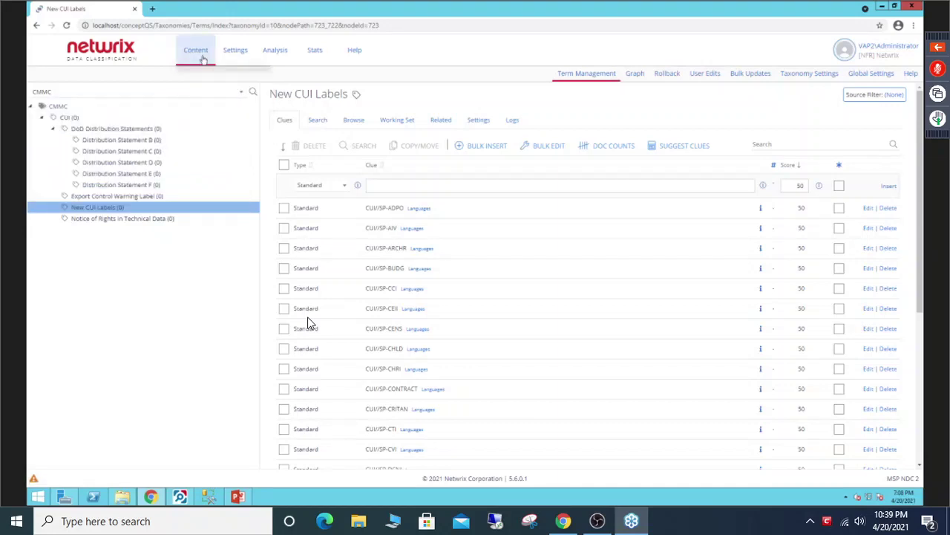
pyautogui.moveTo(197, 93)
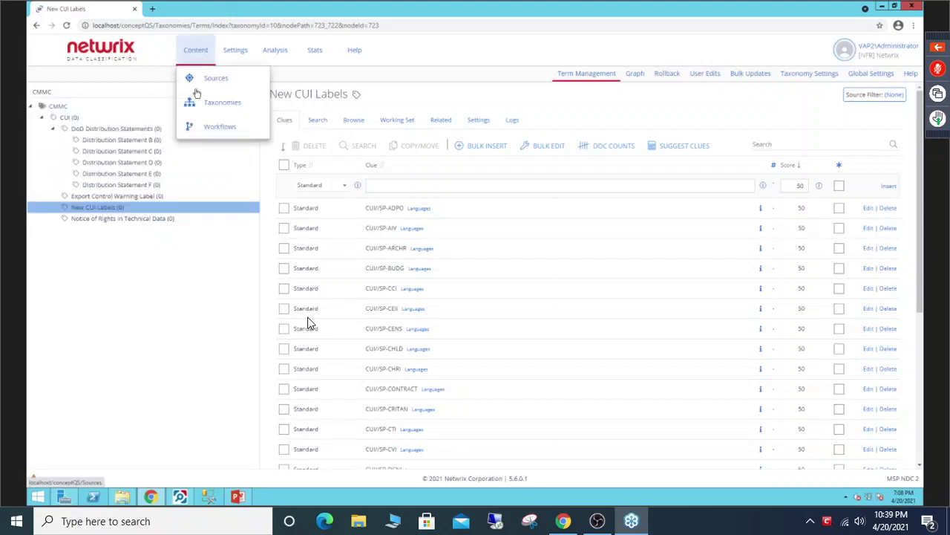
pyautogui.click(215, 127)
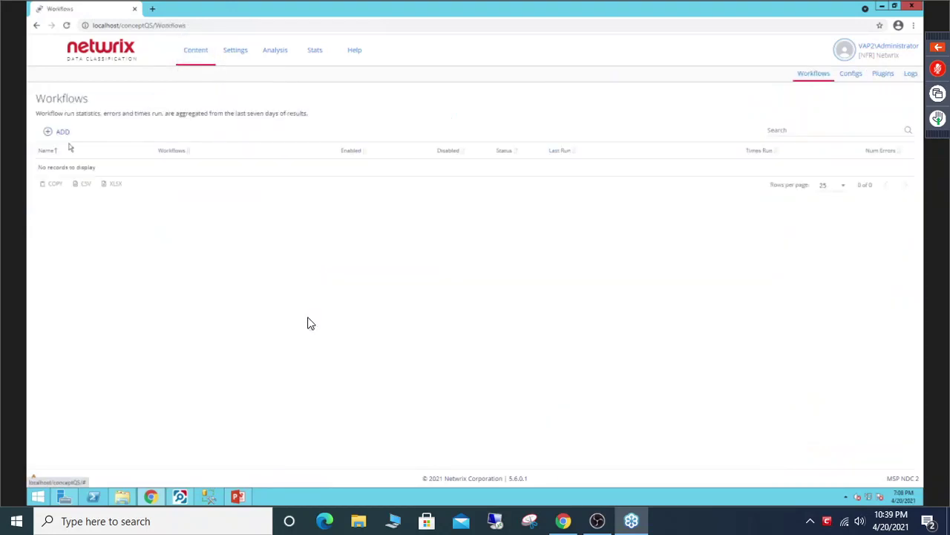
# Start adding a workflow and read the descriptions of the available workflow types, from Migration to Modify Office 365 Label
pyautogui.click(62, 132)
pyautogui.tripleClick(862, 110)
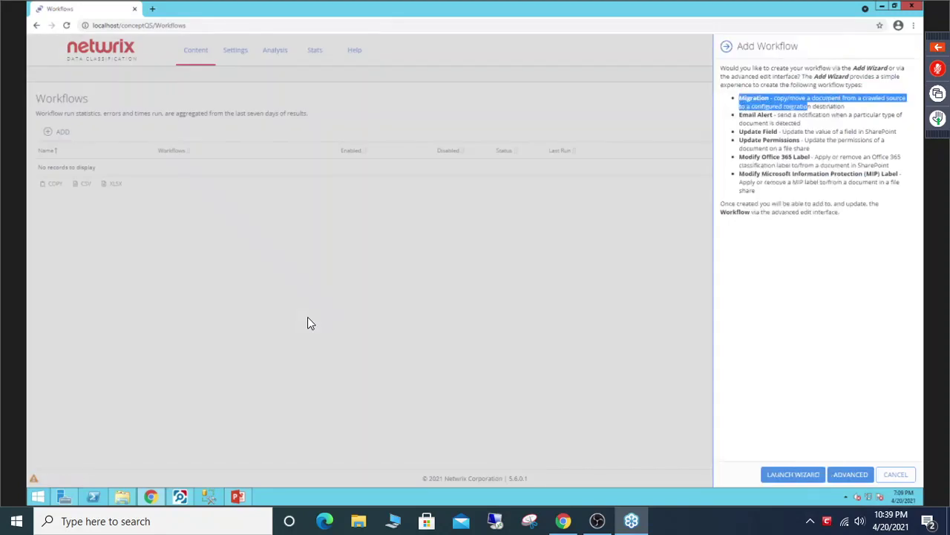
pyautogui.click(861, 109)
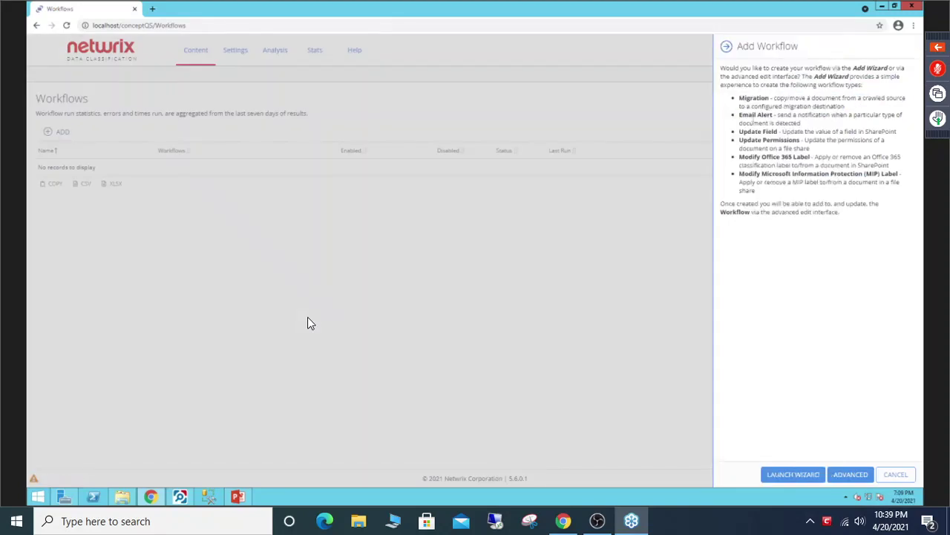
pyautogui.moveTo(780, 116); pyautogui.dragTo(795, 111)
pyautogui.click(776, 131)
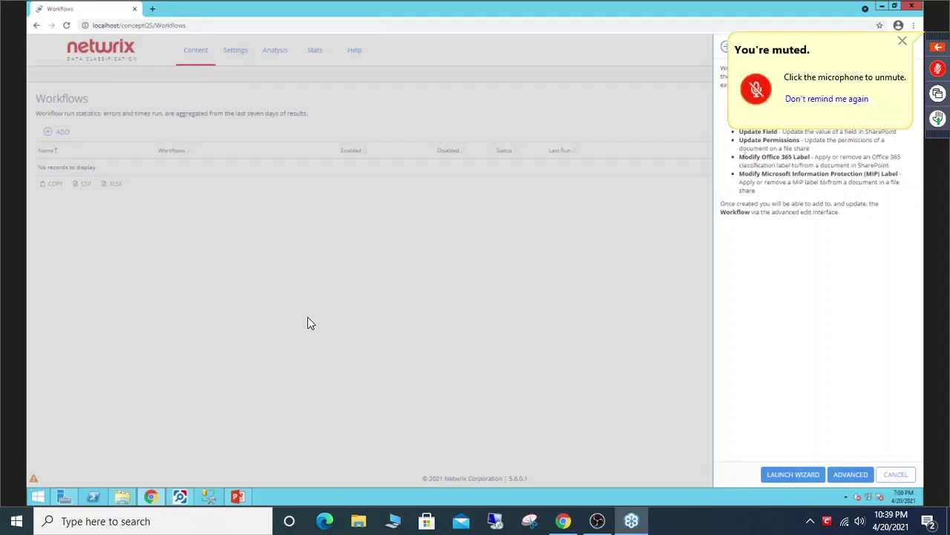
pyautogui.moveTo(739, 156); pyautogui.dragTo(781, 157)
pyautogui.click(739, 159)
pyautogui.click(778, 158)
# Try the workflow wizard with File documents from \\VAP2\DDC Shared Local Folders, view the available actions, and cancel it
pyautogui.click(786, 476)
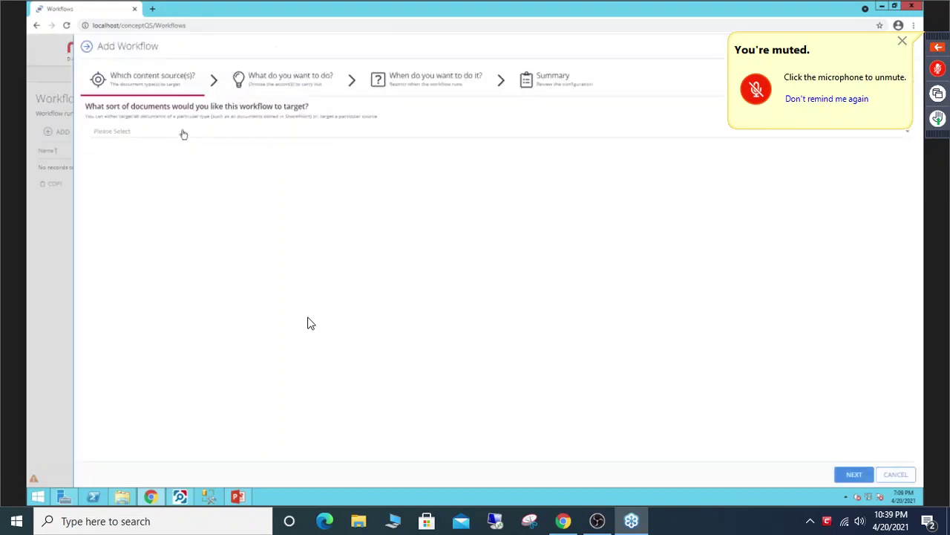
pyautogui.click(182, 135)
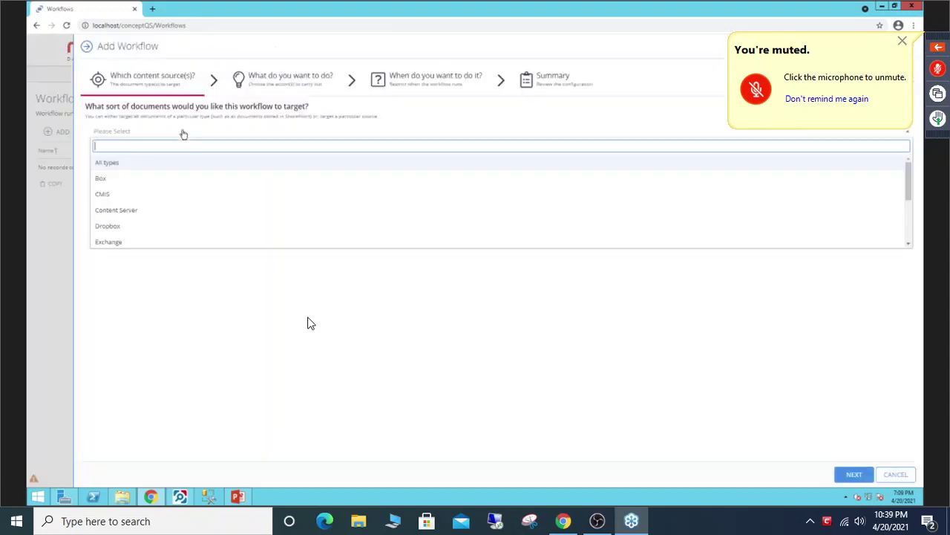
pyautogui.scroll(-1, 149, 210)
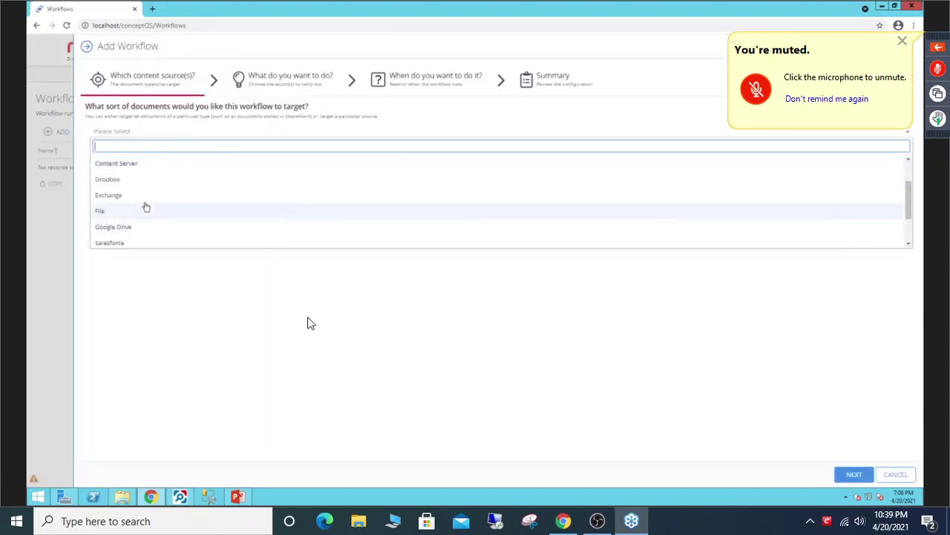
pyautogui.click(137, 213)
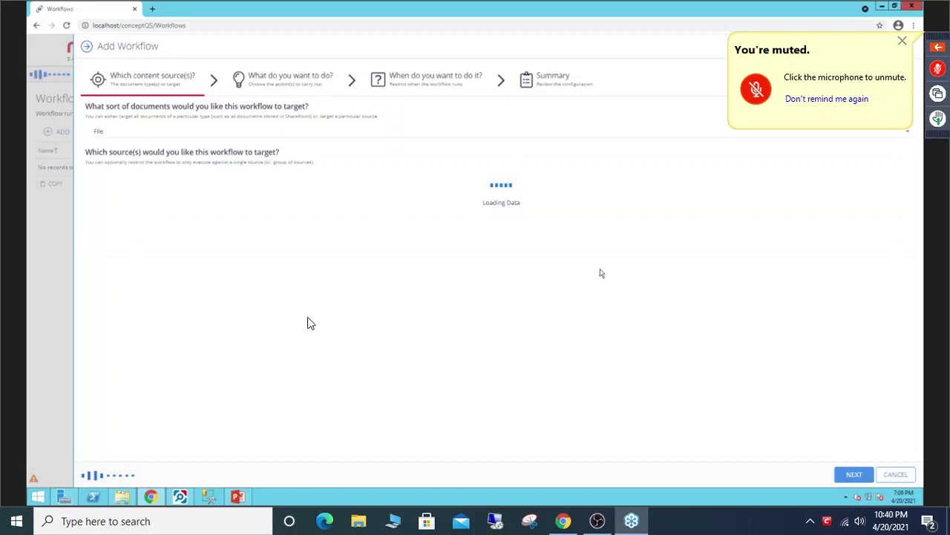
pyautogui.click(171, 181)
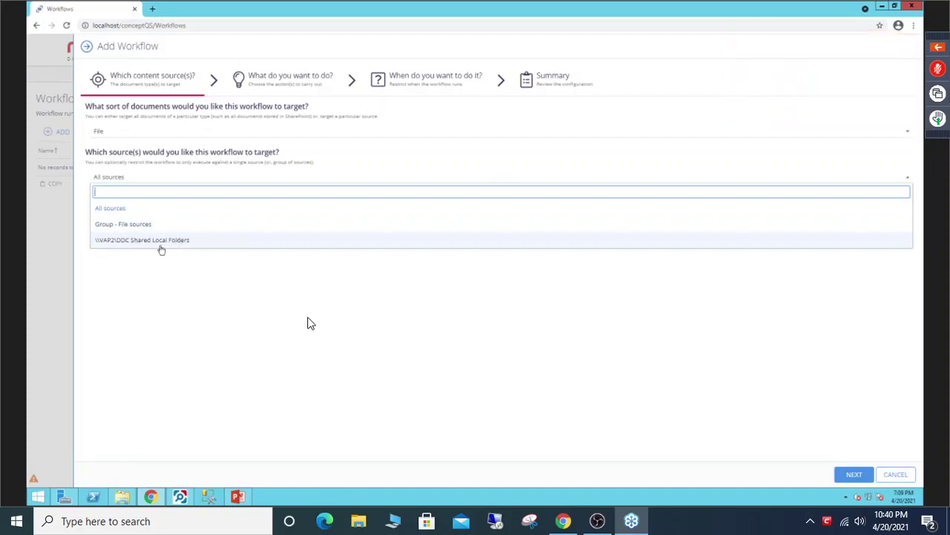
pyautogui.click(158, 242)
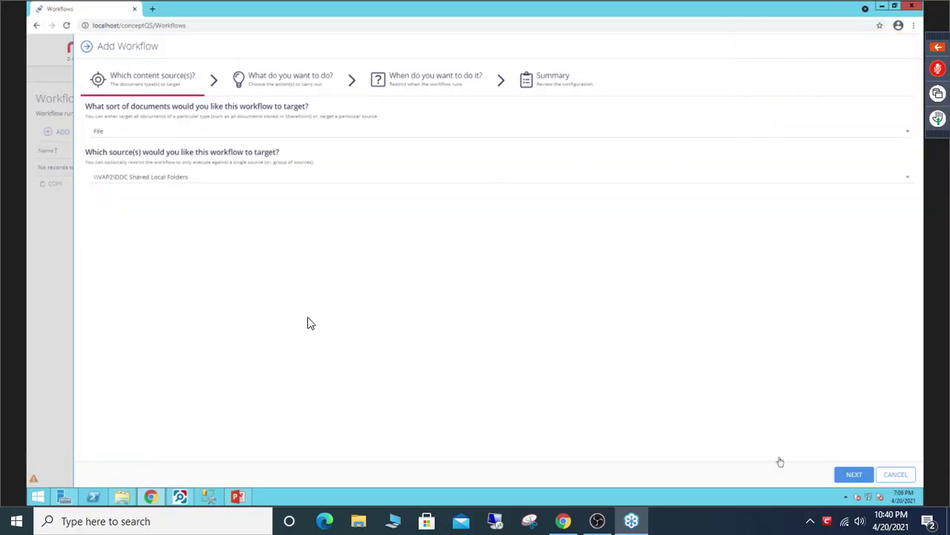
pyautogui.click(860, 474)
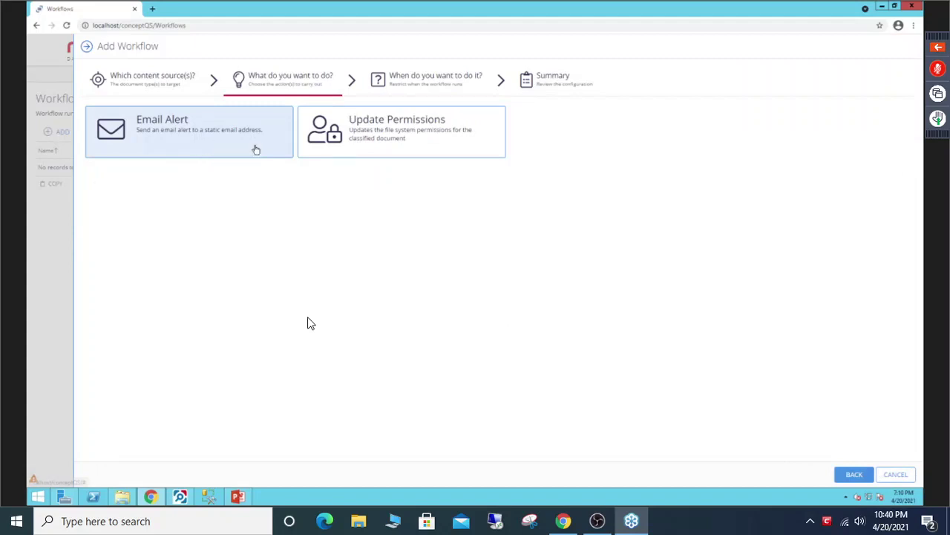
pyautogui.click(895, 473)
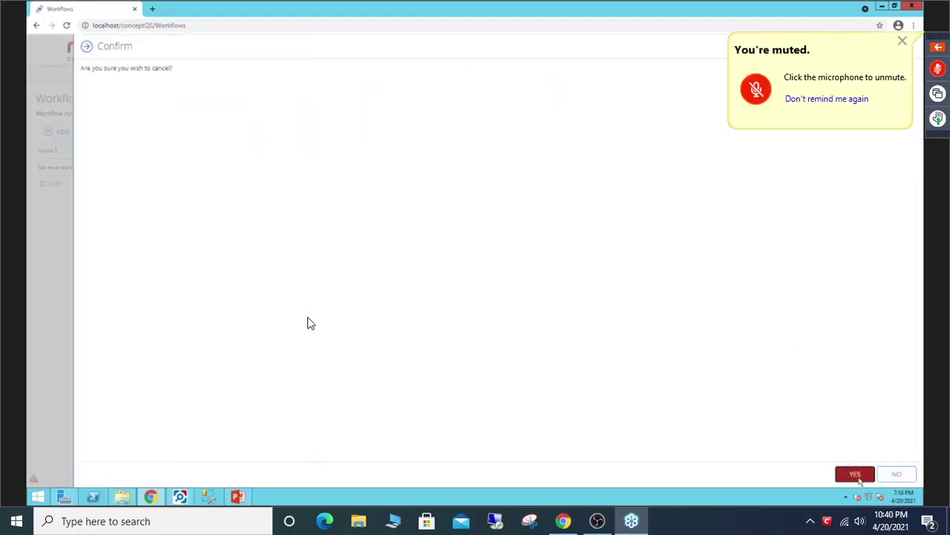
pyautogui.click(855, 474)
# Open the Redaction Plans in the configuration settings and start a new redaction plan
pyautogui.moveTo(235, 49)
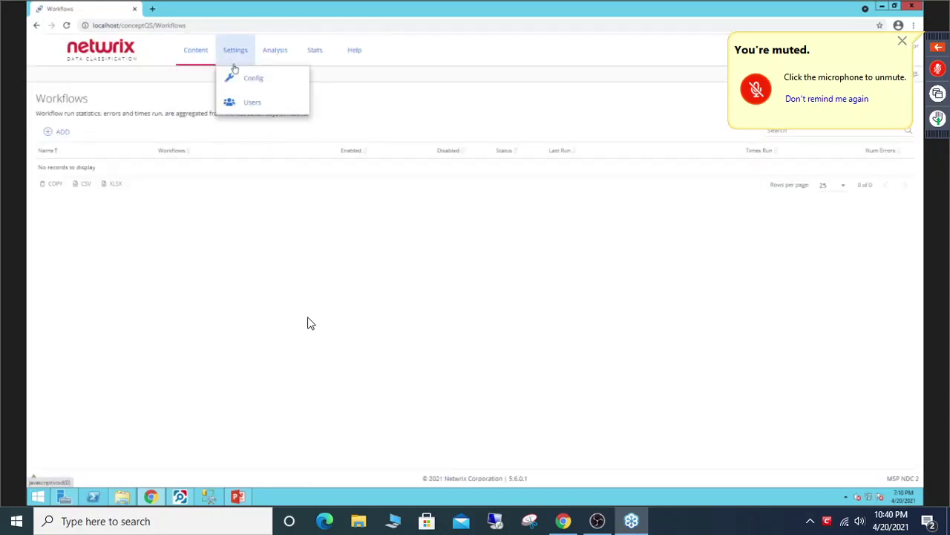
pyautogui.click(239, 79)
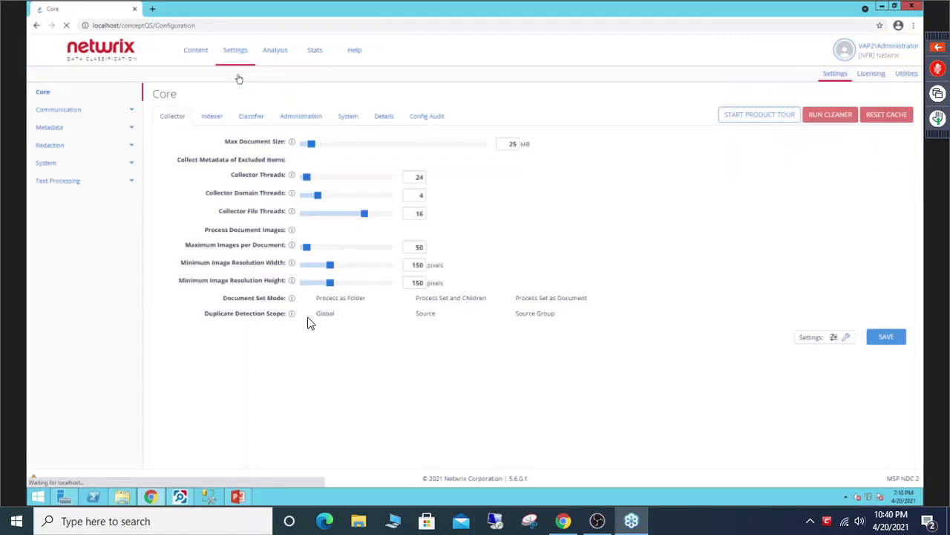
pyautogui.click(84, 146)
pyautogui.click(87, 163)
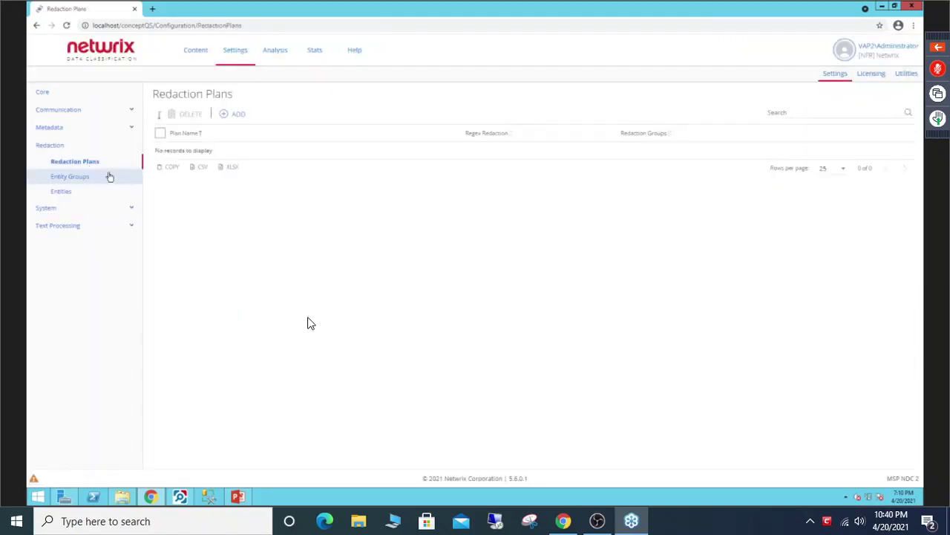
pyautogui.click(238, 114)
# Examine the redaction text used by the Full regex redaction mode in the new plan
pyautogui.click(296, 175)
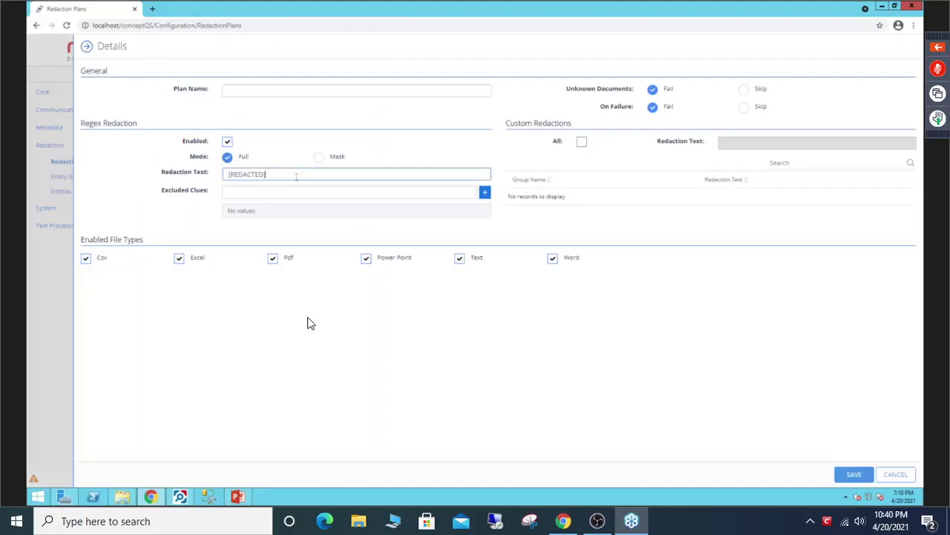
pyautogui.moveTo(295, 175); pyautogui.dragTo(225, 175)
pyautogui.click(255, 174)
pyautogui.tripleClick(243, 175)
pyautogui.click(255, 176)
pyautogui.tripleClick(258, 174)
pyautogui.click(303, 174)
# Try the Mask regex redaction mode with 0 retained first characters, and discard the new redaction plan
pyautogui.click(318, 157)
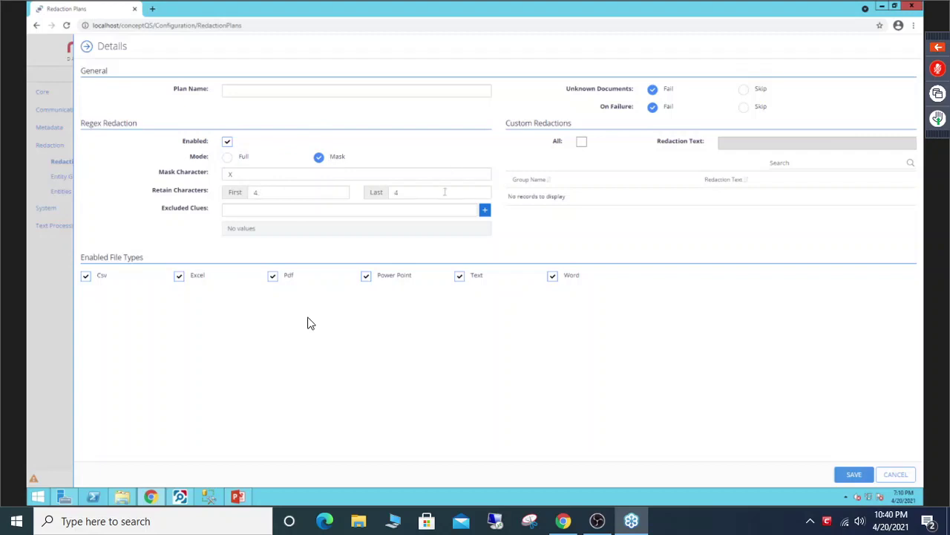
pyautogui.click(314, 193)
pyautogui.write('0')
pyautogui.click(177, 202)
pyautogui.click(398, 192)
pyautogui.click(895, 473)
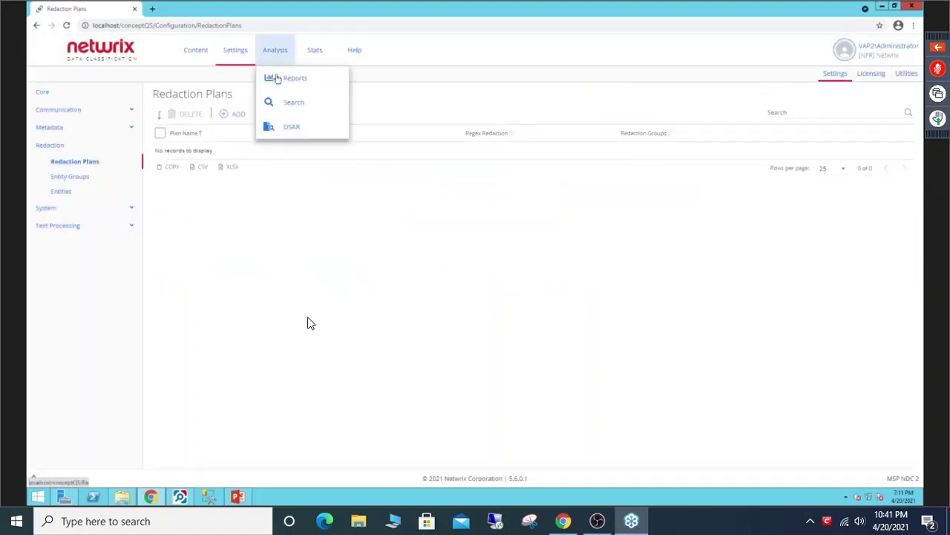
# Open the Sensitive Documents classification report and examine the location and taxonomies listed for Accounting\Bills\6.txt
pyautogui.click(283, 79)
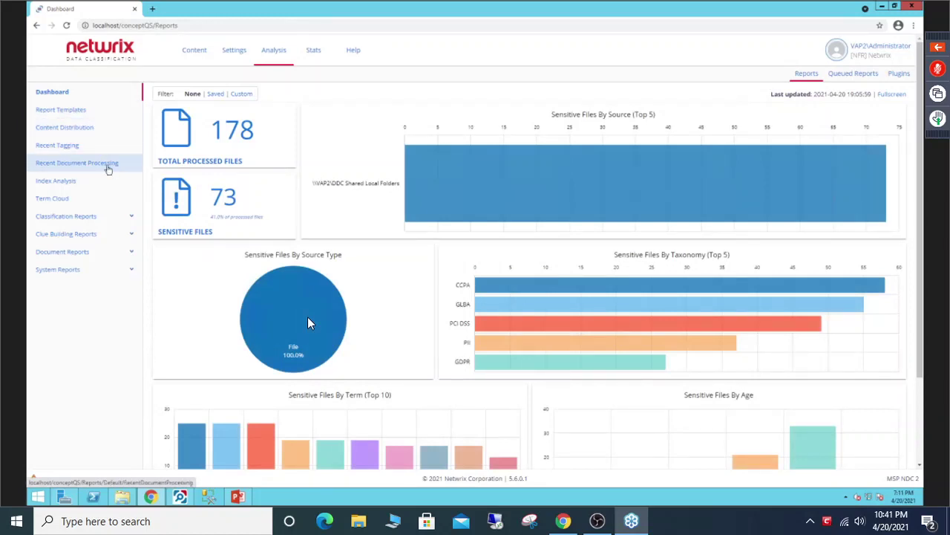
pyautogui.click(112, 215)
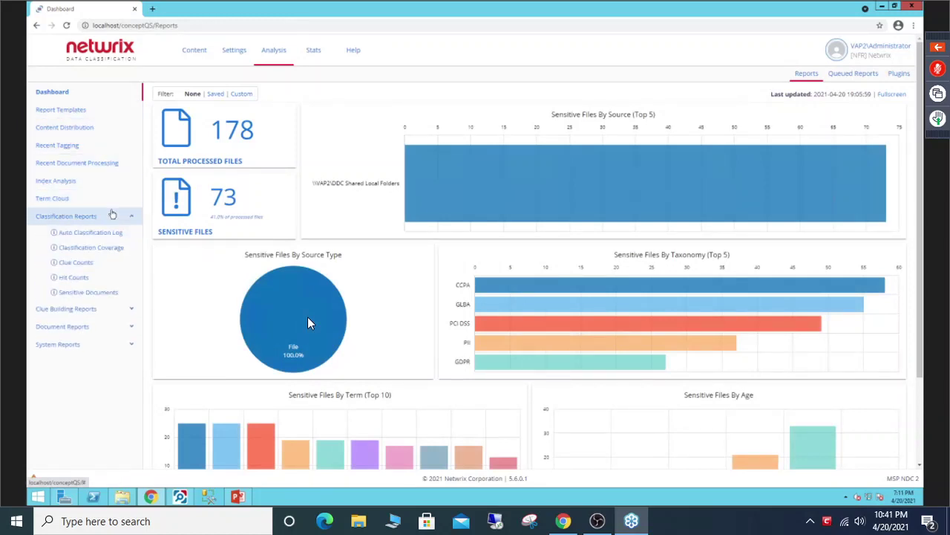
pyautogui.click(106, 294)
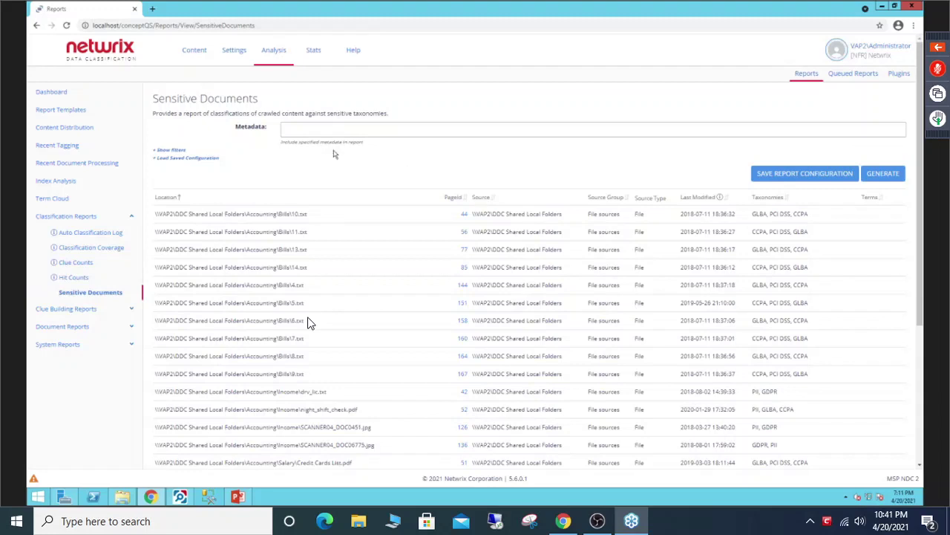
pyautogui.moveTo(296, 322); pyautogui.dragTo(156, 321)
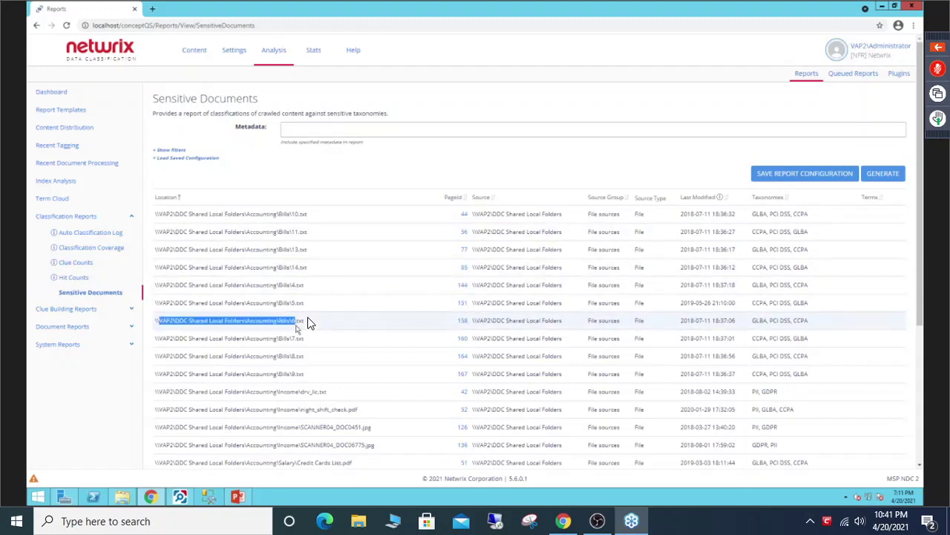
pyautogui.moveTo(751, 320); pyautogui.dragTo(809, 324)
pyautogui.doubleClick(759, 320)
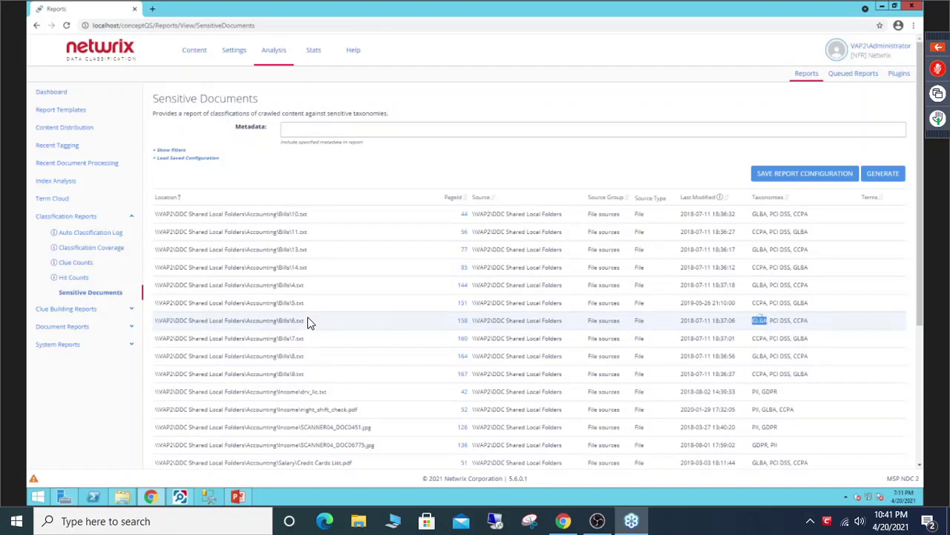
pyautogui.click(311, 323)
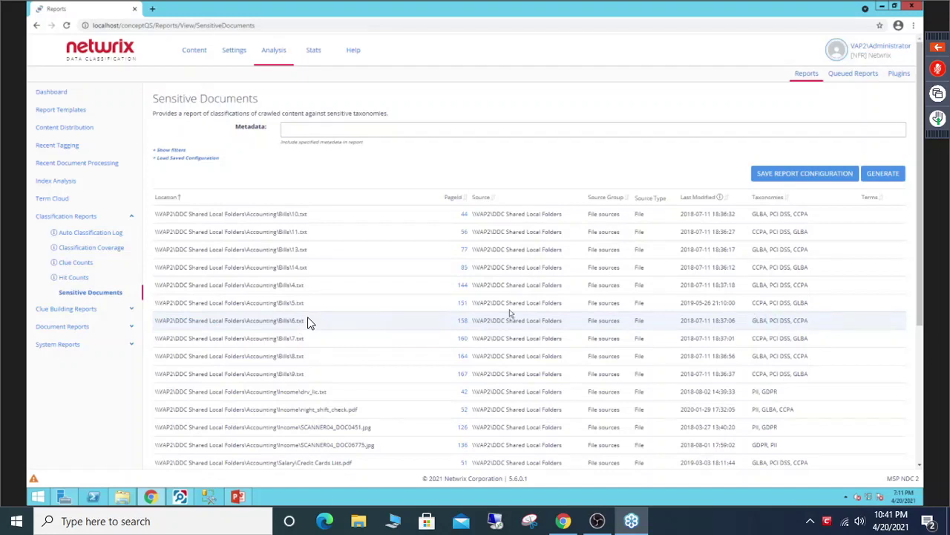
# Open the details of Accounting\Bills\6.txt and examine its text and metadata, including the Regex-UnionPay entries
pyautogui.click(464, 324)
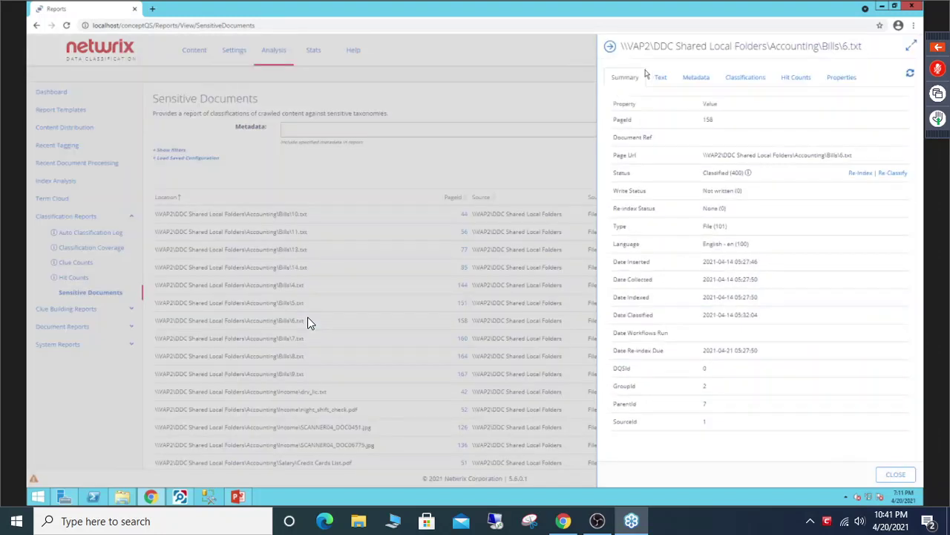
pyautogui.click(660, 77)
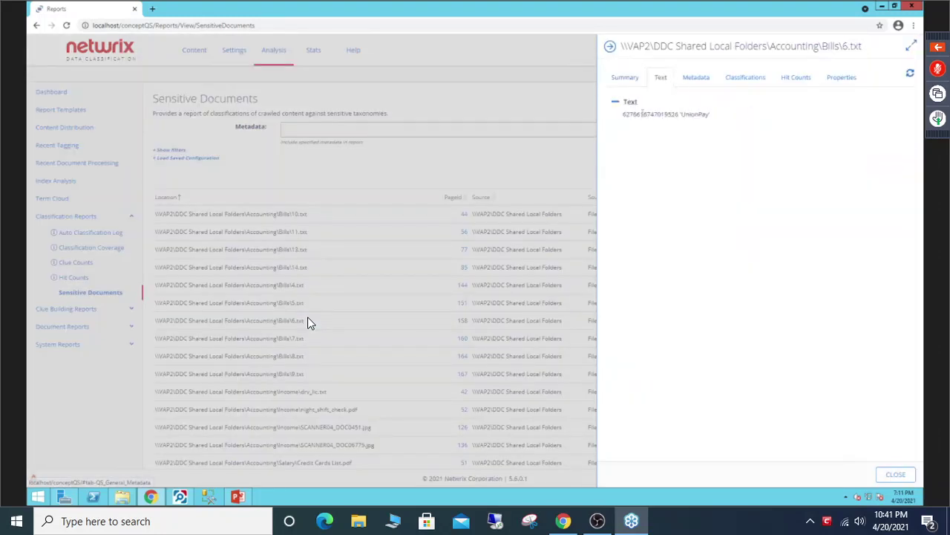
pyautogui.moveTo(623, 113); pyautogui.dragTo(710, 113)
pyautogui.moveTo(623, 113); pyautogui.dragTo(709, 114)
pyautogui.click(696, 77)
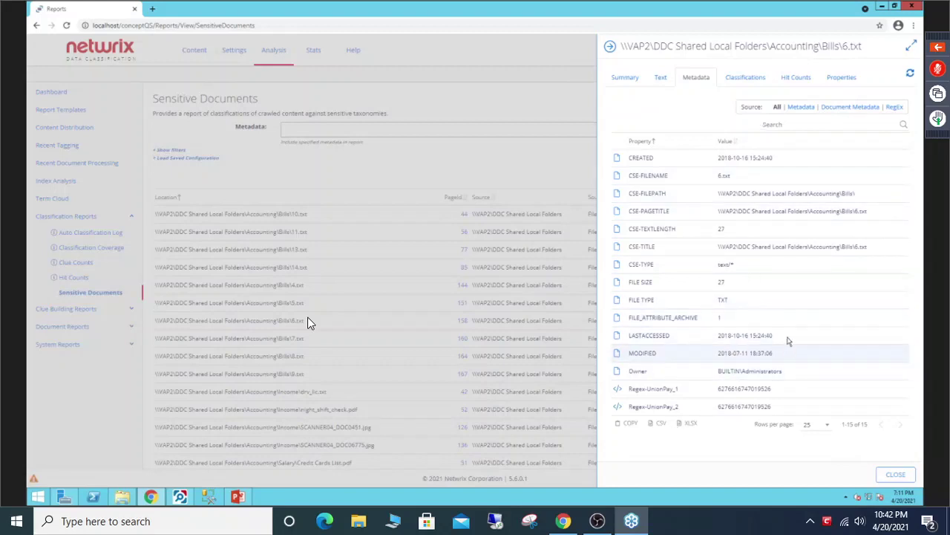
pyautogui.moveTo(628, 388); pyautogui.dragTo(779, 398)
pyautogui.click(777, 408)
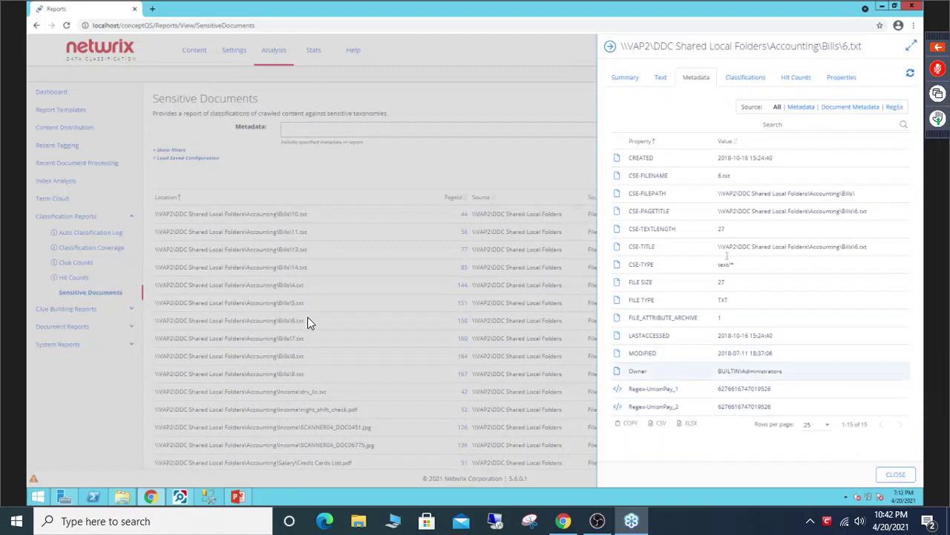
# Review the classifications, hit counts and properties of Accounting\Bills\6.txt, and close its details
pyautogui.click(740, 79)
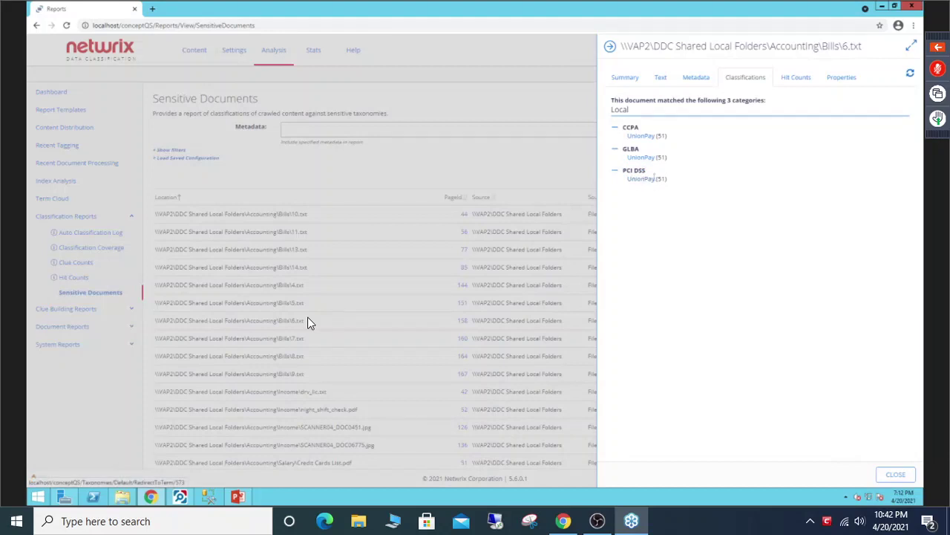
pyautogui.click(789, 85)
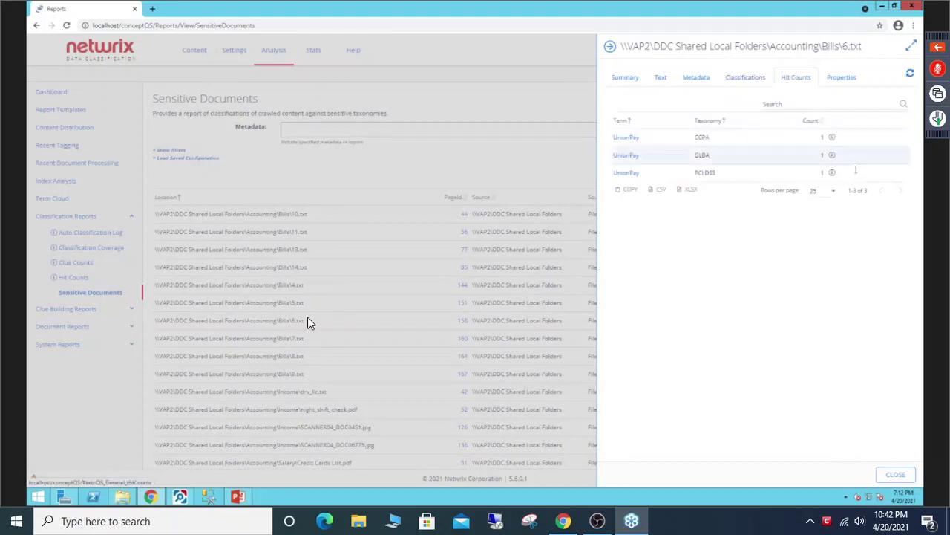
pyautogui.click(839, 77)
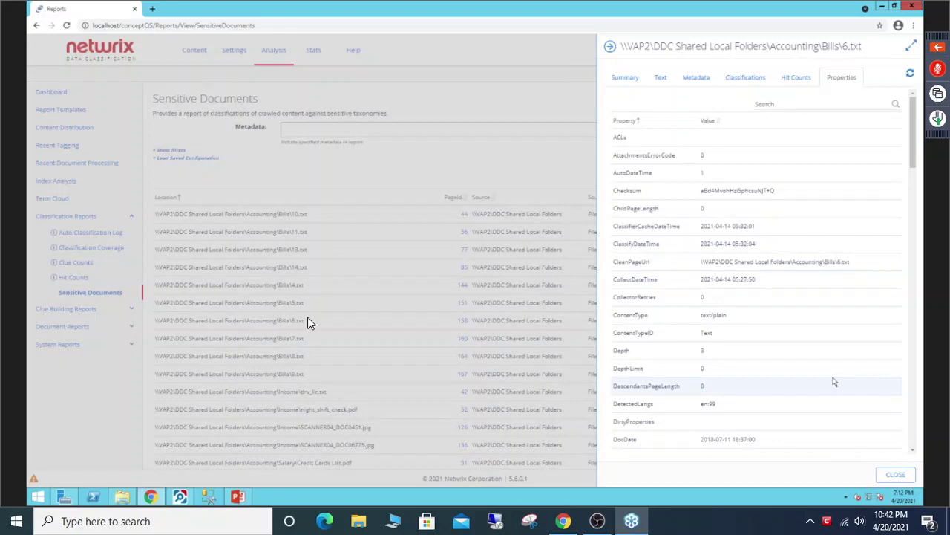
pyautogui.press('Escape')
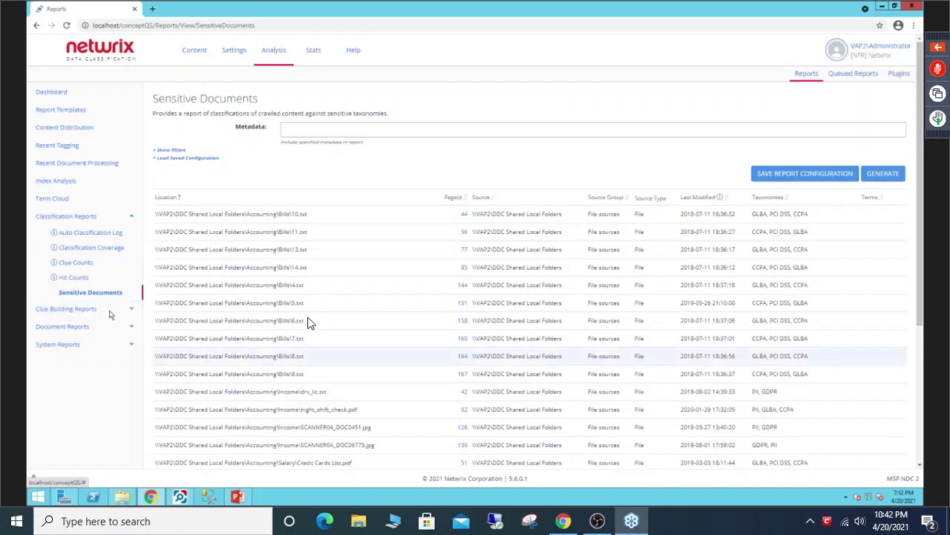
pyautogui.moveTo(920, 349)
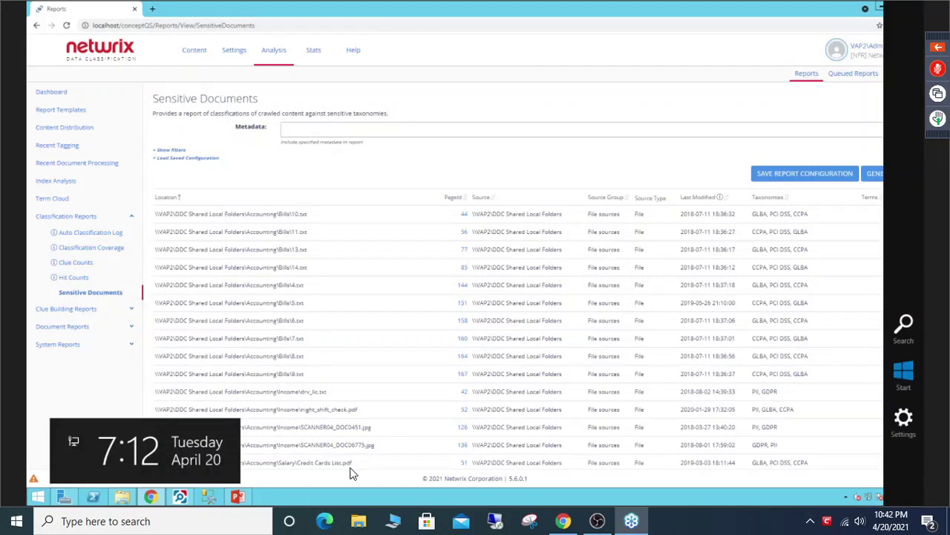
pyautogui.click(938, 119)
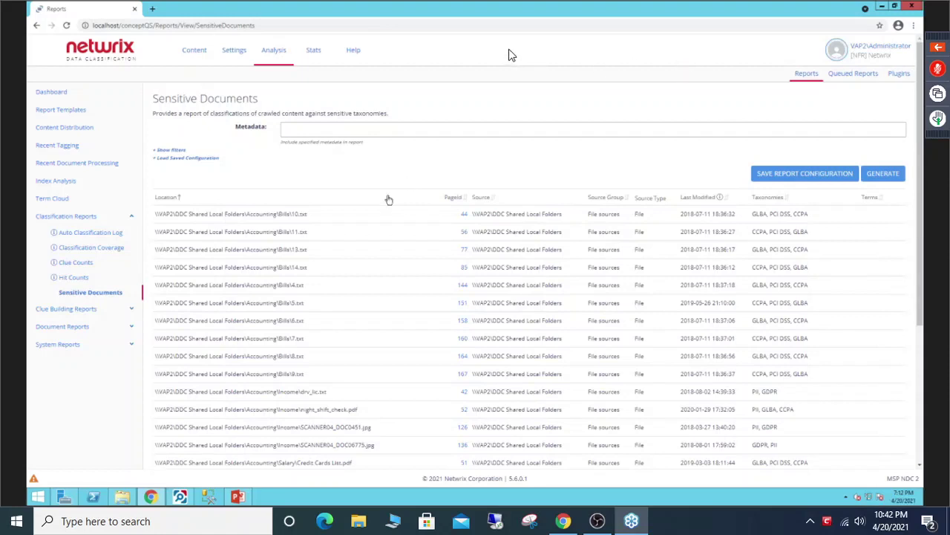
# Expand the clue building reports and open the Auto Classification Review report
pyautogui.click(112, 314)
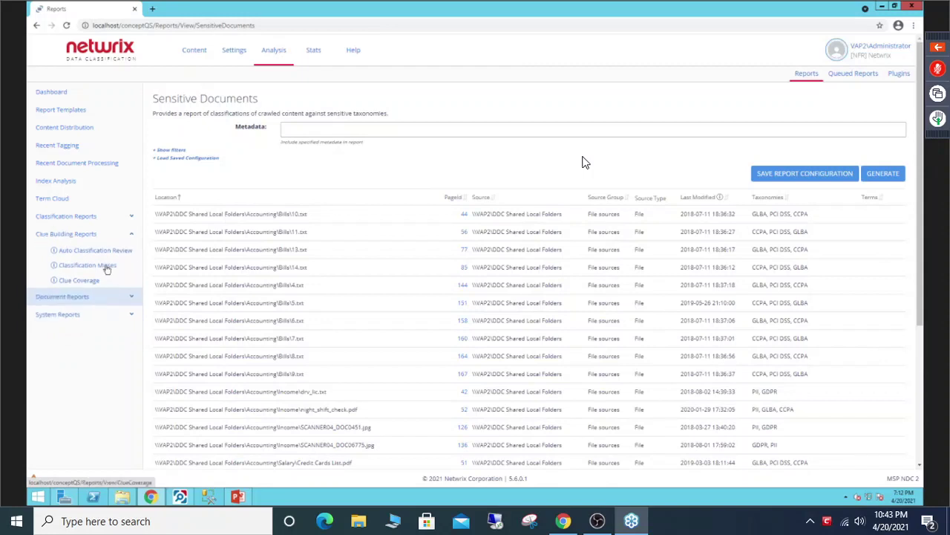
pyautogui.click(101, 253)
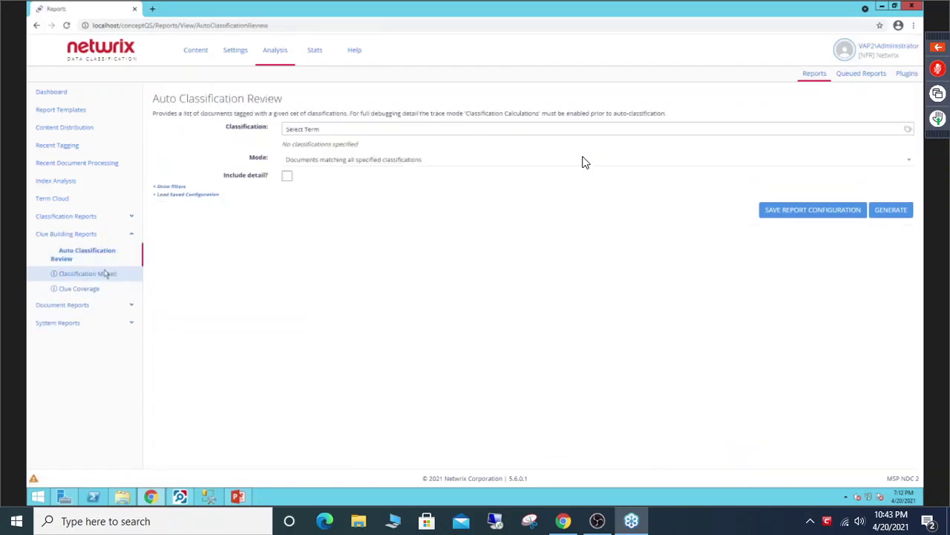
# Open the Document Classification report from the document reports and expand the list of system reports
pyautogui.click(893, 210)
pyautogui.click(65, 308)
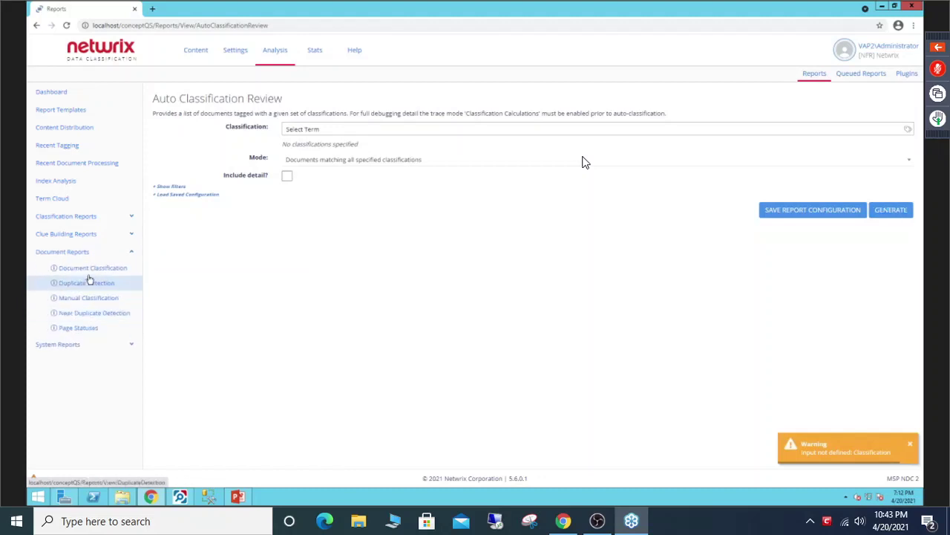
pyautogui.click(90, 271)
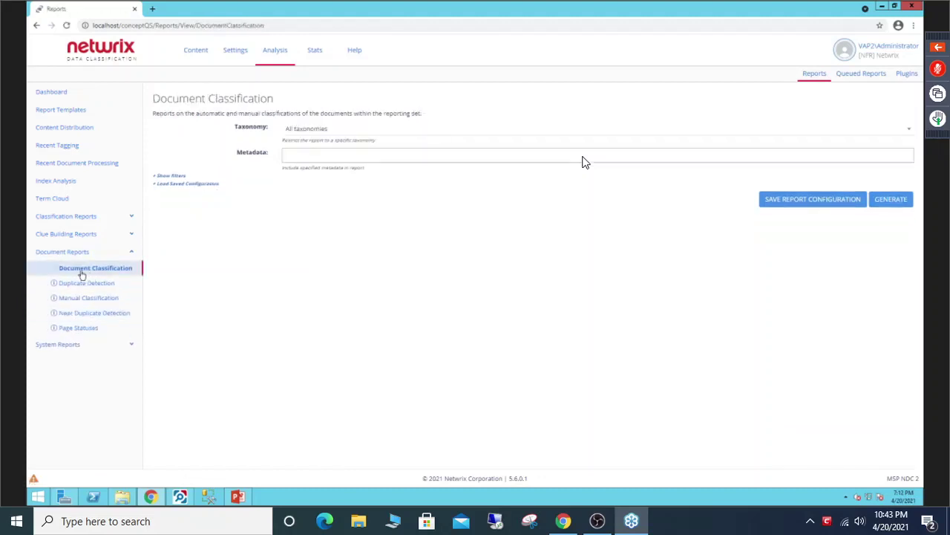
pyautogui.click(115, 347)
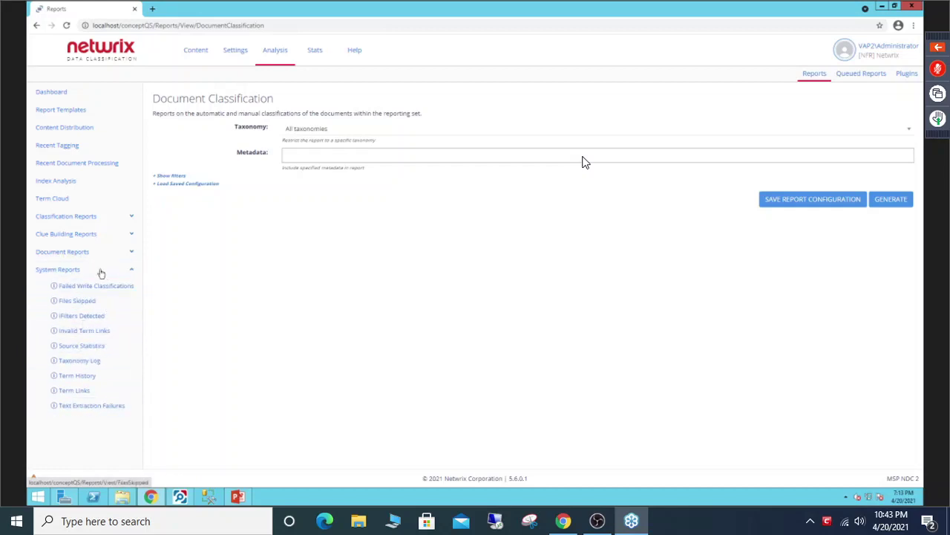
# Open the System Dashboard statistics and examine the document queue, the exceptions such as Files Skipped, and the content charts
pyautogui.click(314, 50)
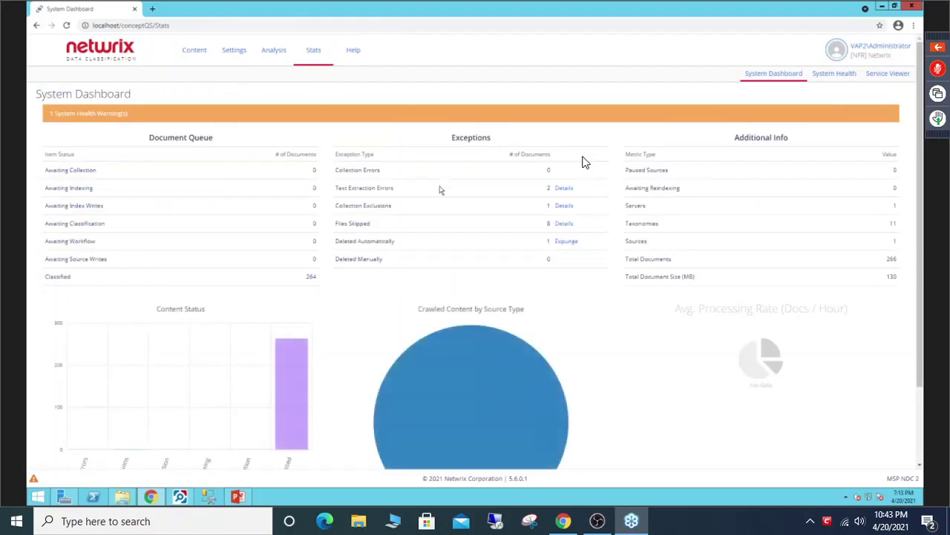
pyautogui.scroll(-1, 430, 192)
pyautogui.scroll(-1, 430, 193)
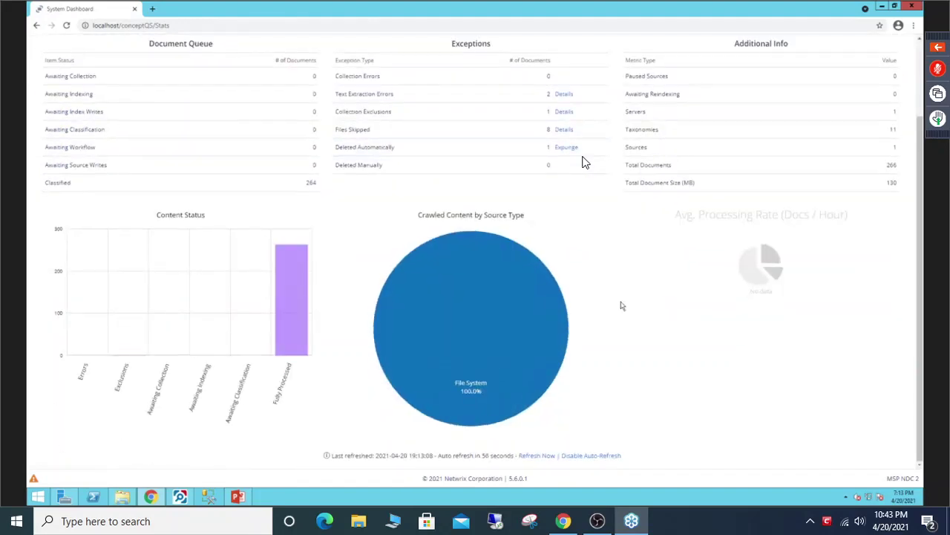
pyautogui.scroll(2, 585, 162)
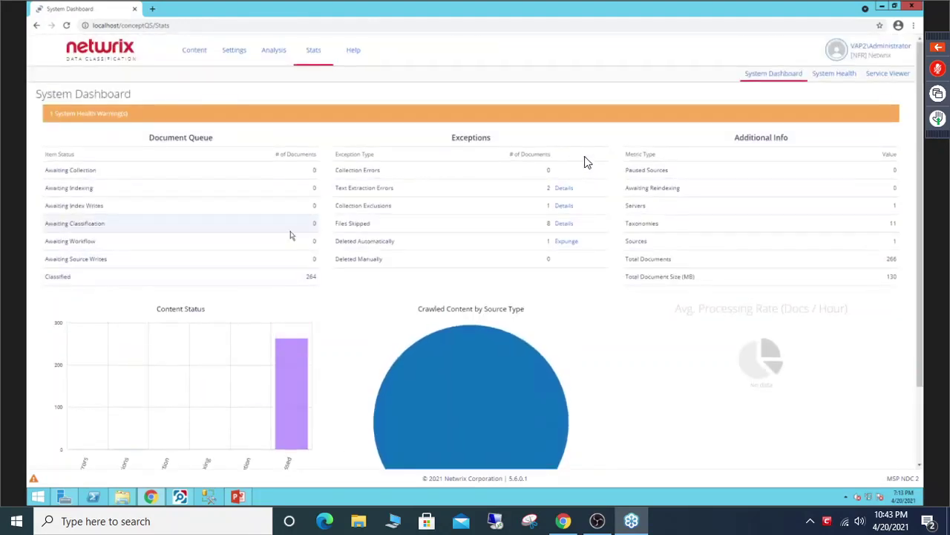
pyautogui.moveTo(349, 225); pyautogui.dragTo(389, 231)
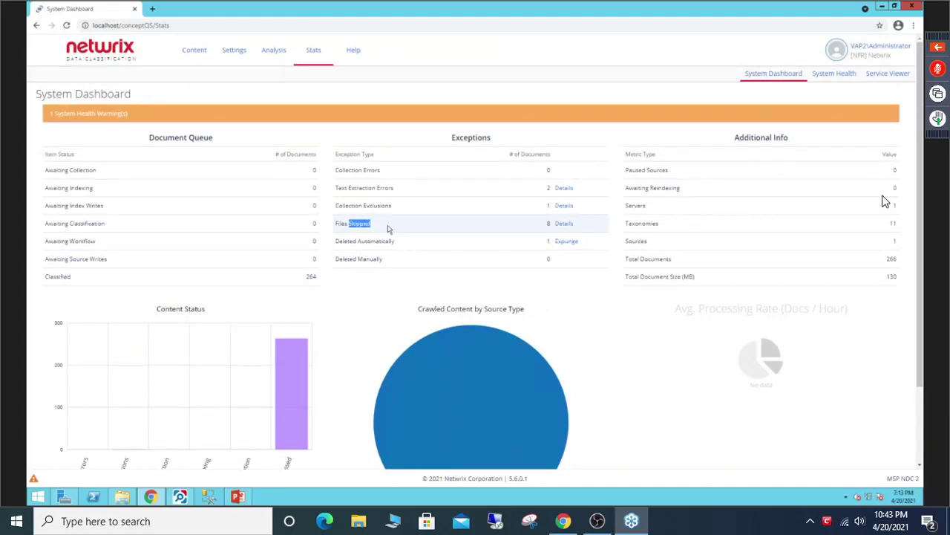
pyautogui.click(389, 230)
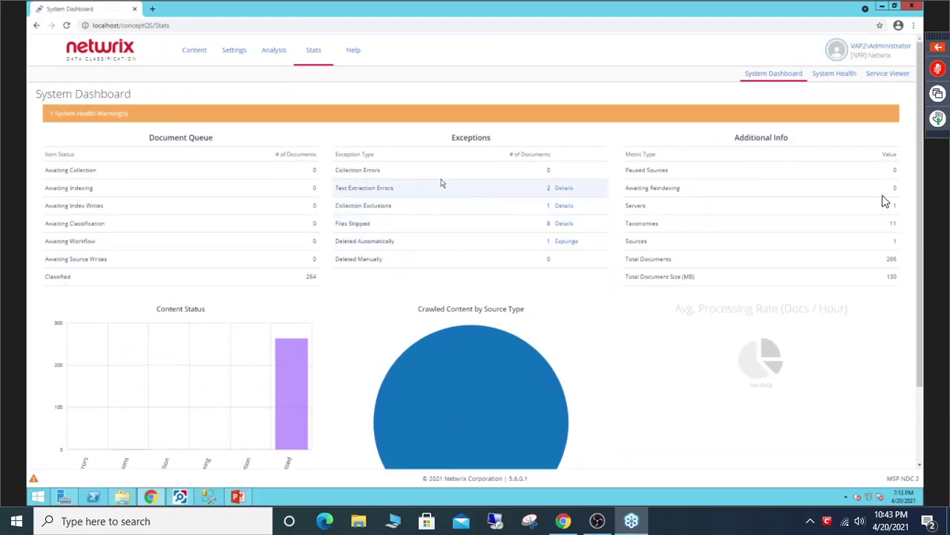
# Open the CCPA taxonomy and expand Generic PII and its PII Components to examine the terms
pyautogui.click(191, 52)
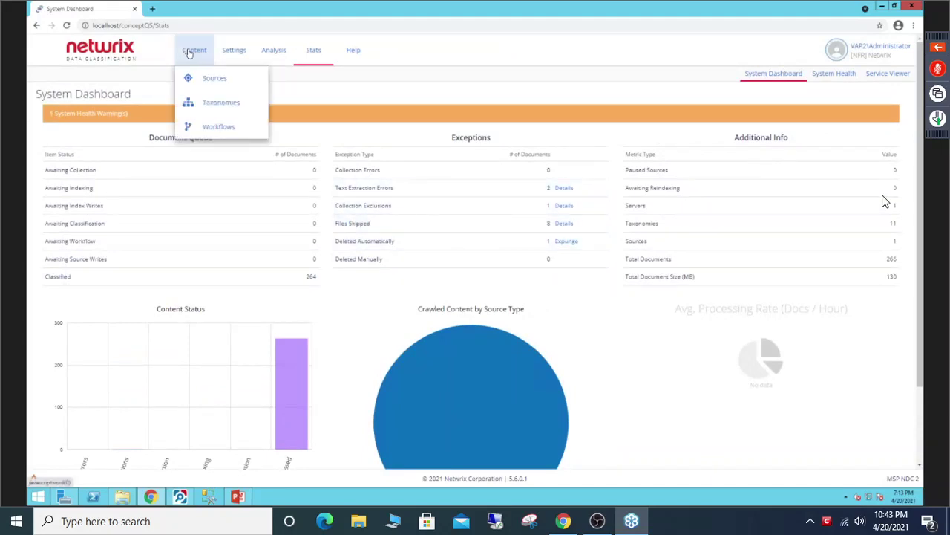
pyautogui.click(214, 106)
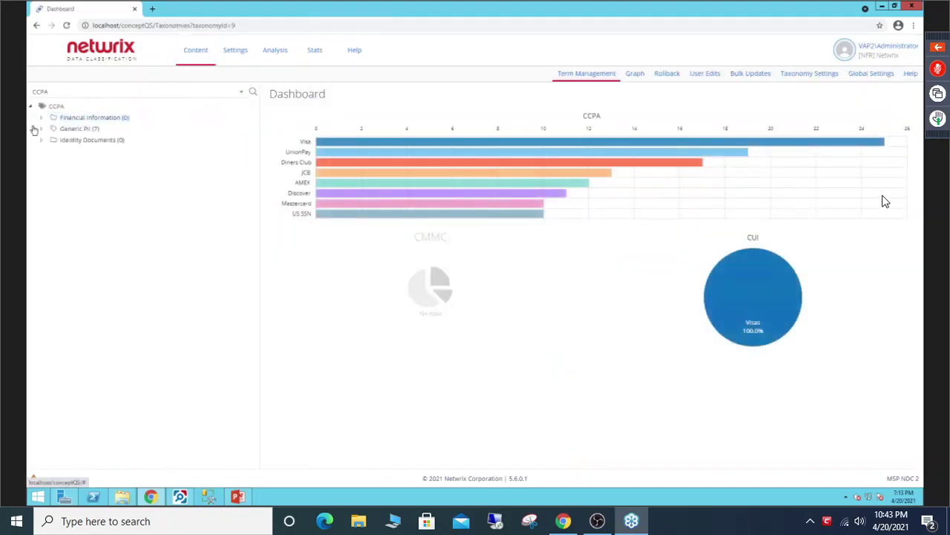
pyautogui.click(42, 129)
pyautogui.click(53, 162)
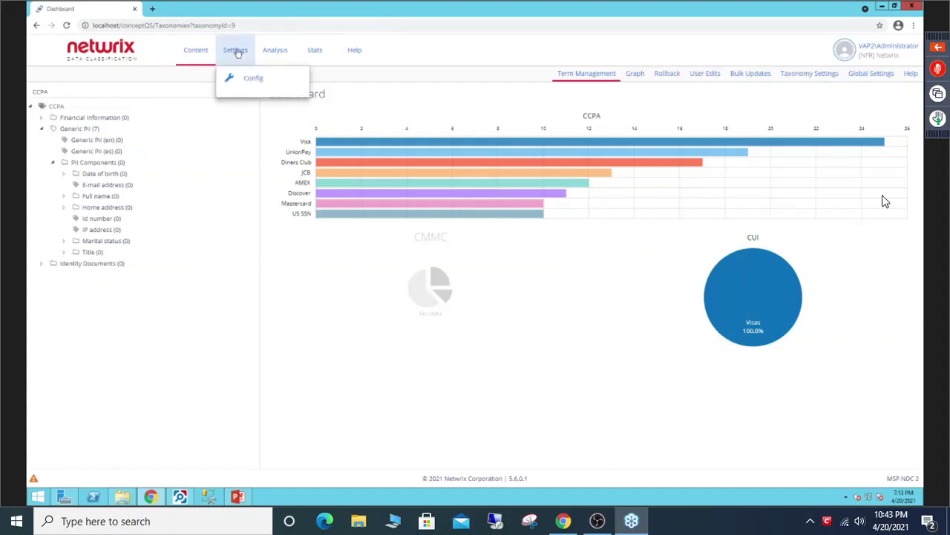
# Open the document search and search the classified content for 1099-misc
pyautogui.moveTo(275, 52)
pyautogui.click(280, 103)
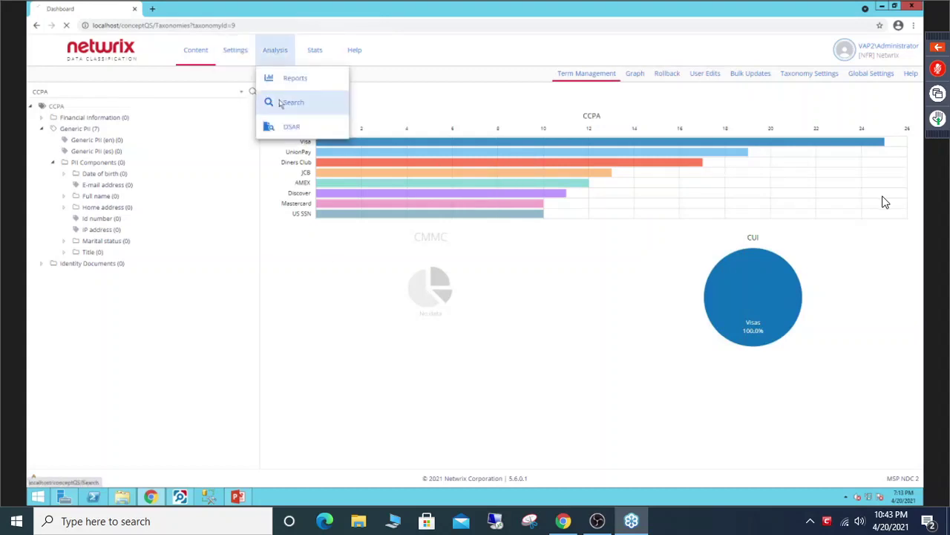
pyautogui.write('10')
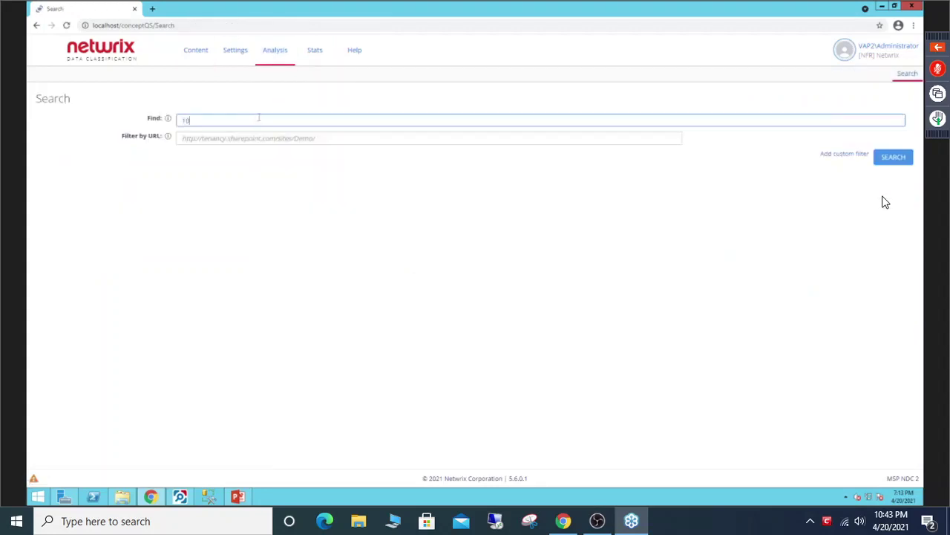
pyautogui.write('99-misc')
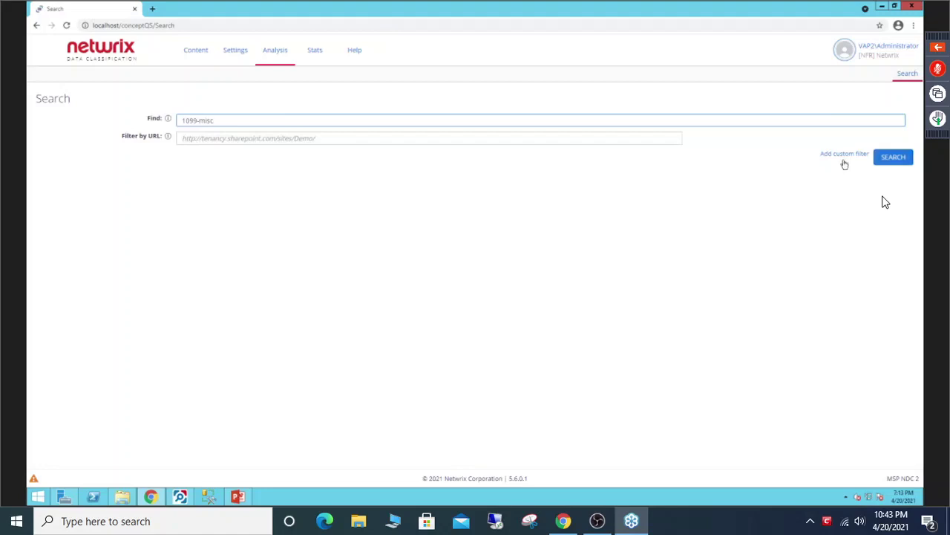
pyautogui.click(890, 158)
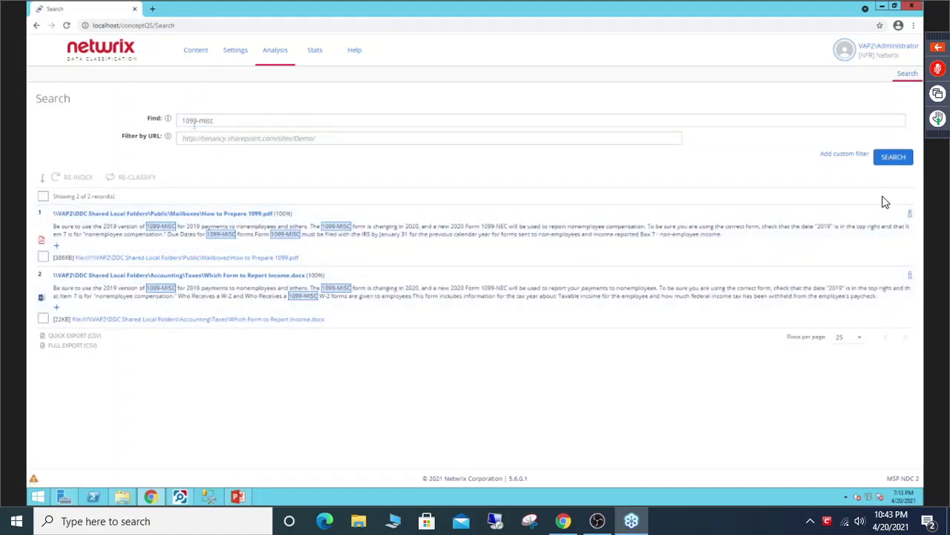
# Examine the highlighted 1099-MISC matches in the excerpt from How to Prepare 1099.pdf
pyautogui.moveTo(146, 226); pyautogui.dragTo(479, 234)
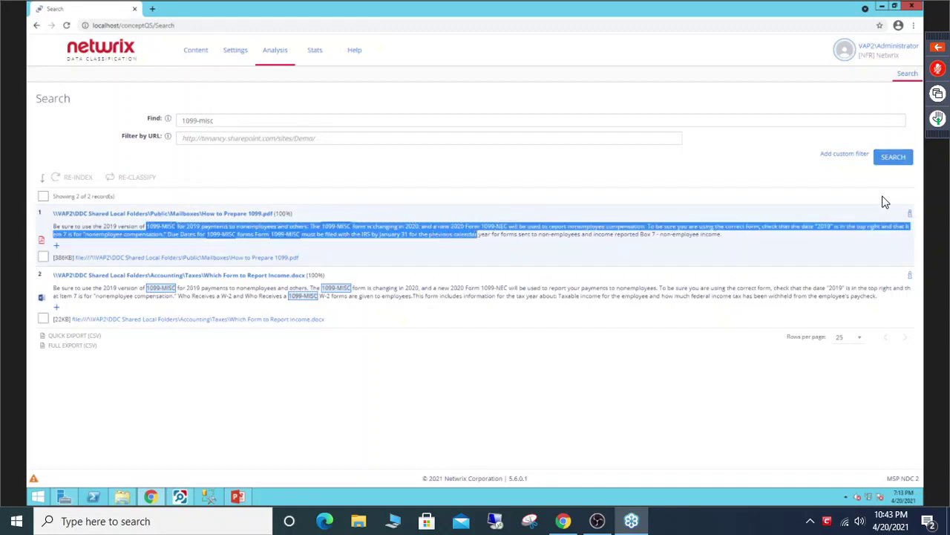
pyautogui.click(885, 202)
pyautogui.moveTo(146, 226); pyautogui.dragTo(274, 236)
pyautogui.click(886, 202)
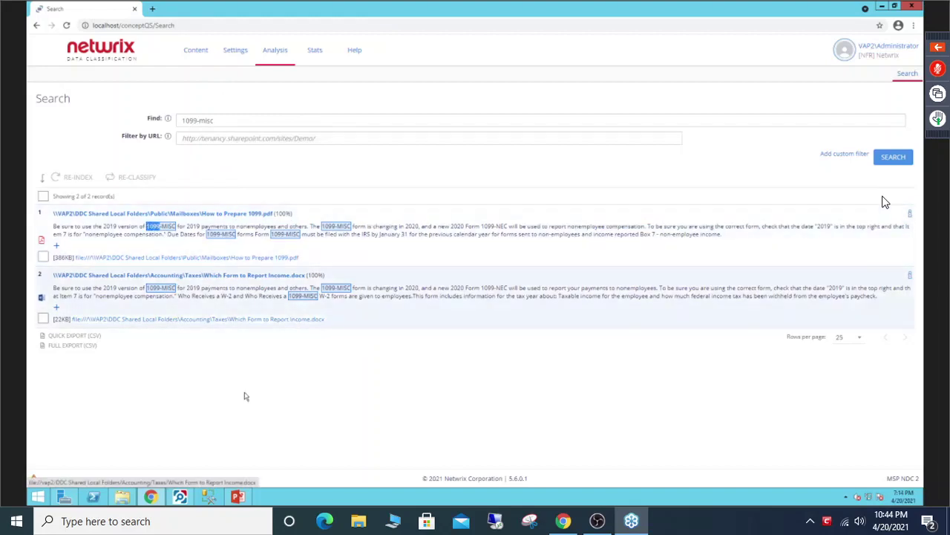
pyautogui.click(127, 498)
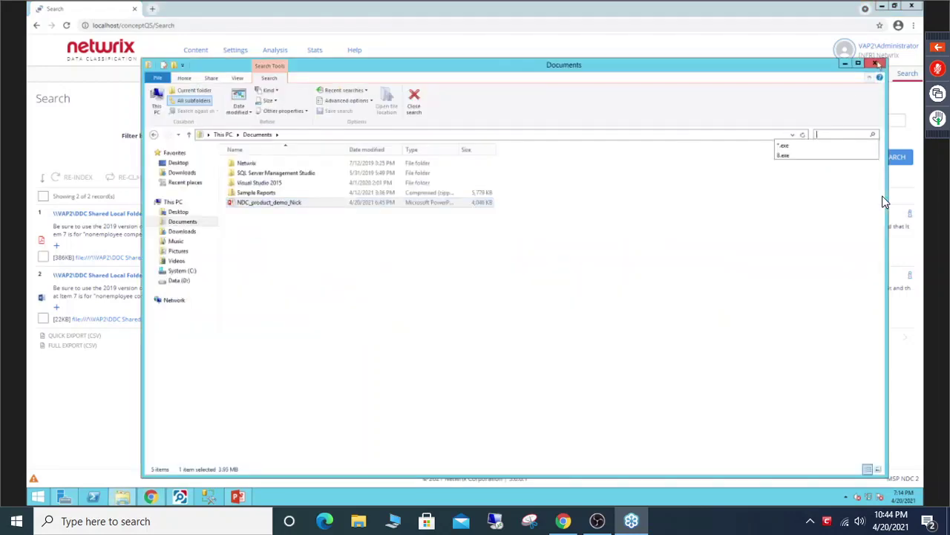
pyautogui.click(875, 64)
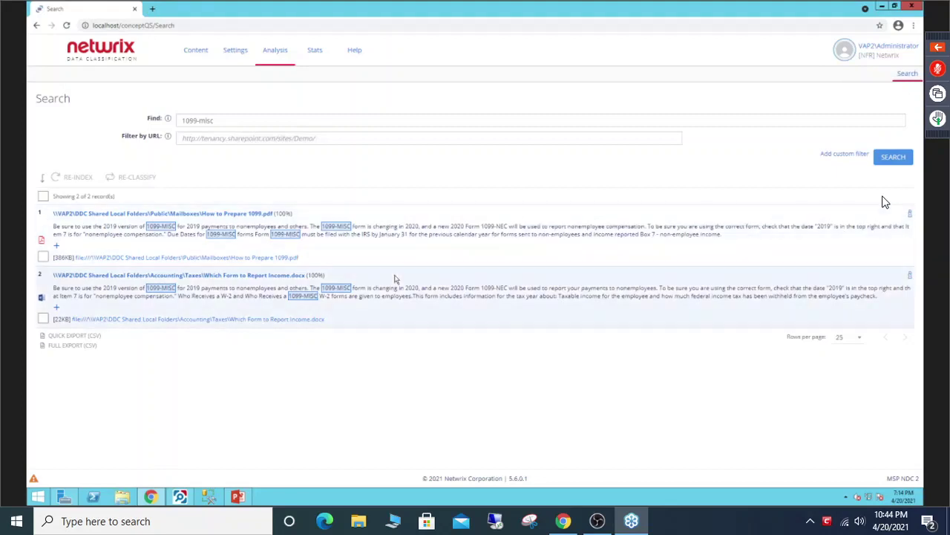
pyautogui.moveTo(145, 227); pyautogui.dragTo(301, 235)
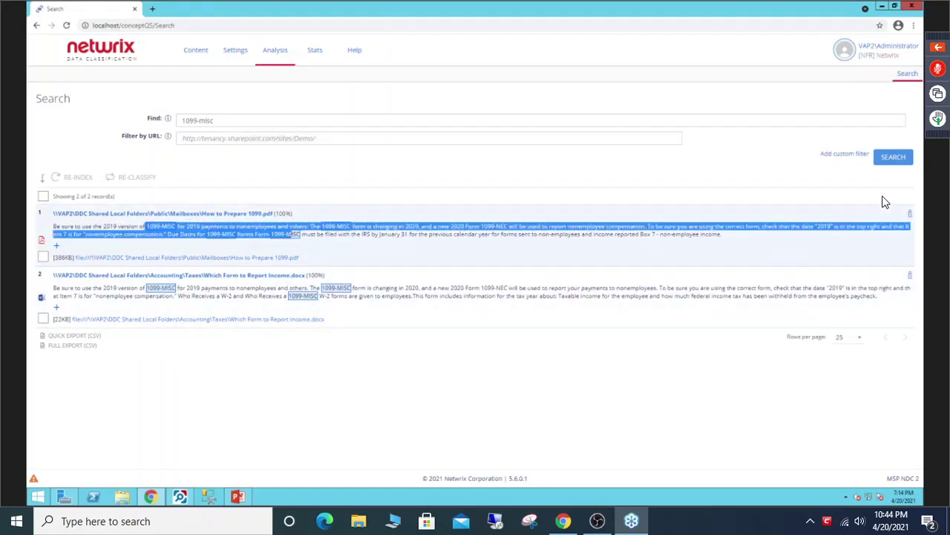
pyautogui.click(181, 243)
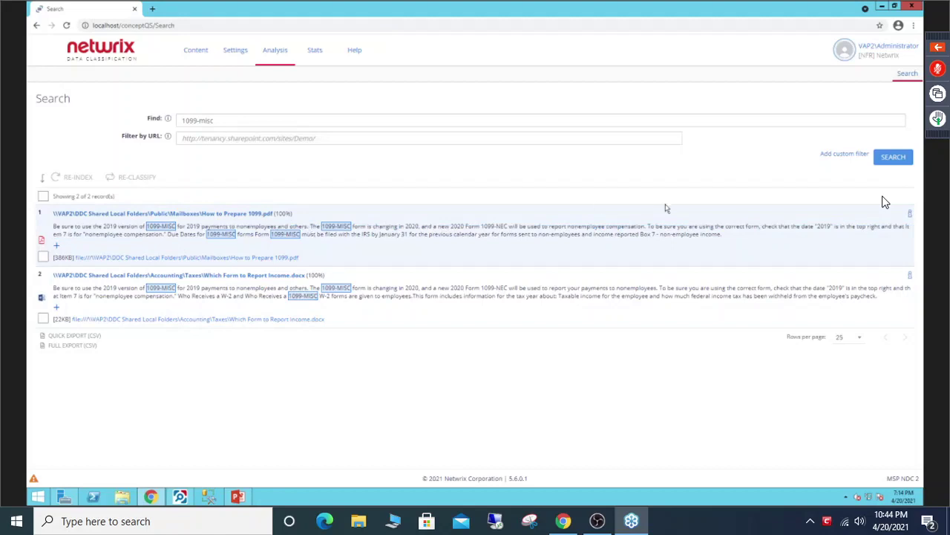
# Examine the custom metadata filter form for the search and close it without adding a filter
pyautogui.click(829, 155)
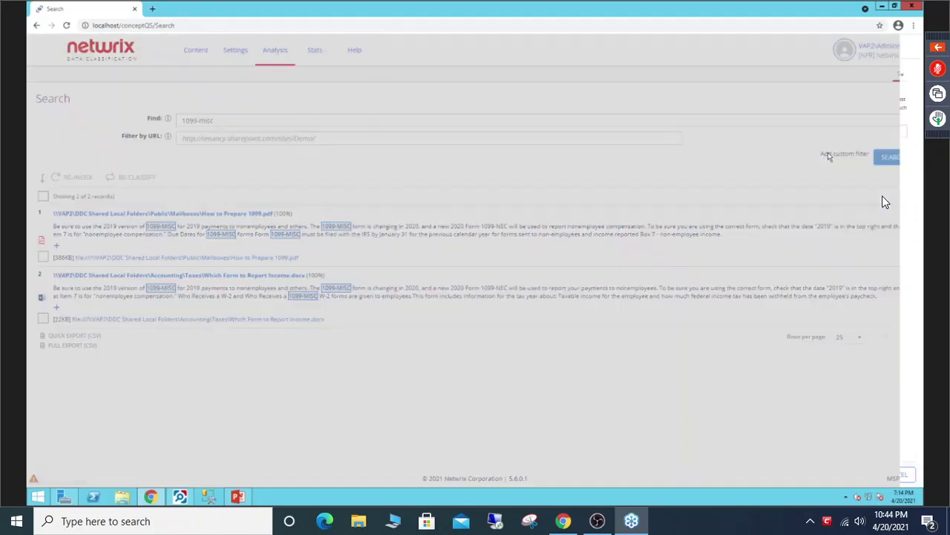
pyautogui.click(729, 133)
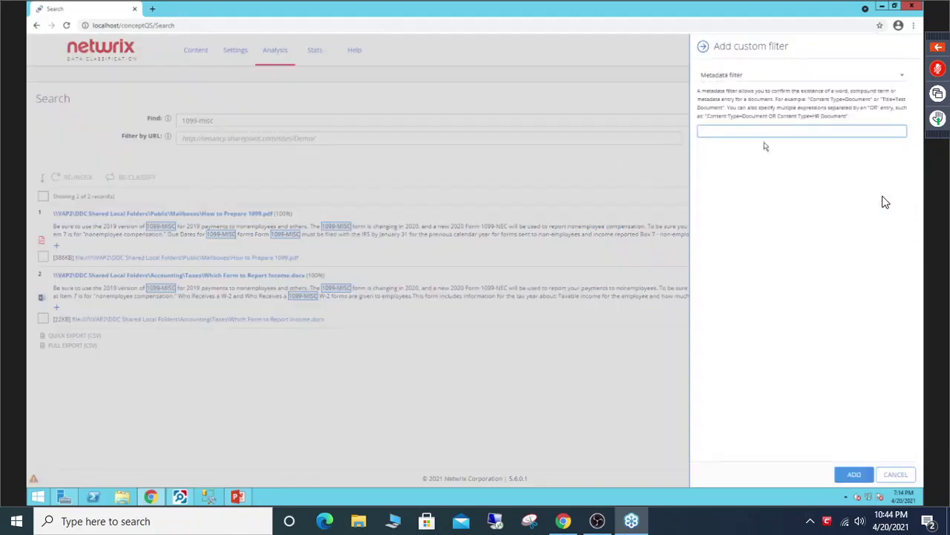
pyautogui.click(600, 186)
# Open the DSAR searches and start a new request with case ID 001
pyautogui.moveTo(268, 69)
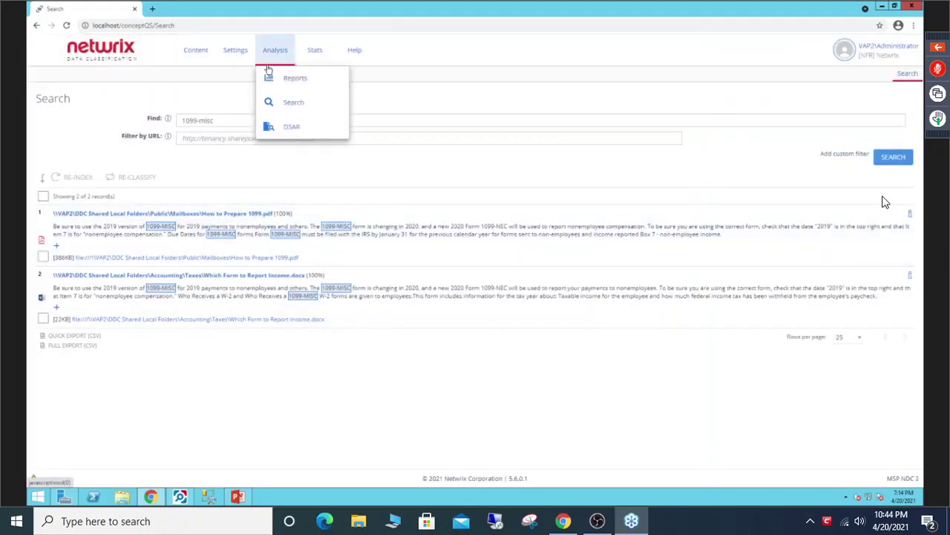
pyautogui.click(289, 126)
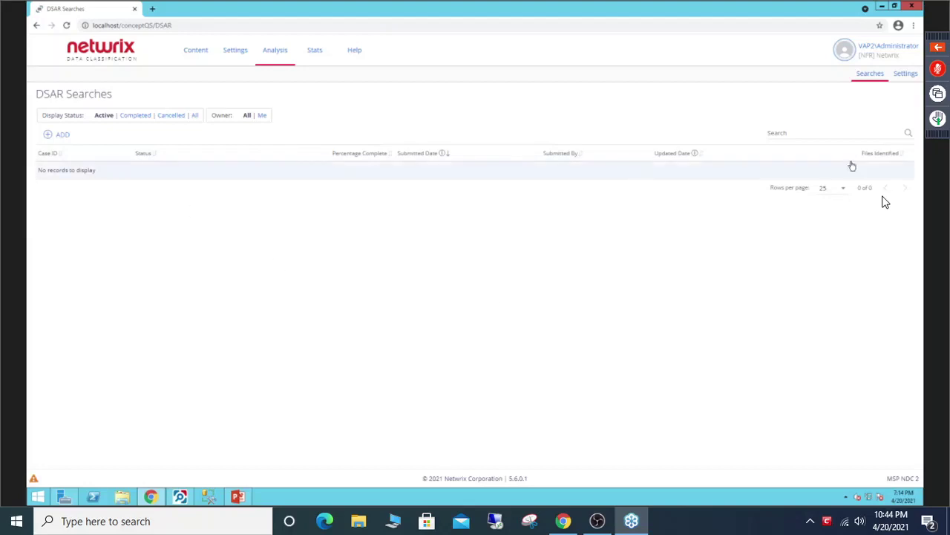
pyautogui.click(58, 135)
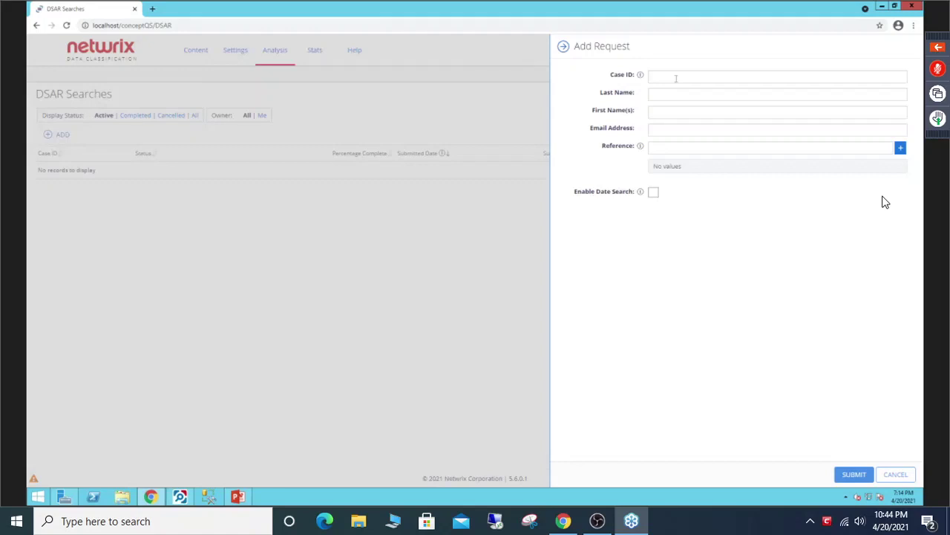
pyautogui.click(675, 78)
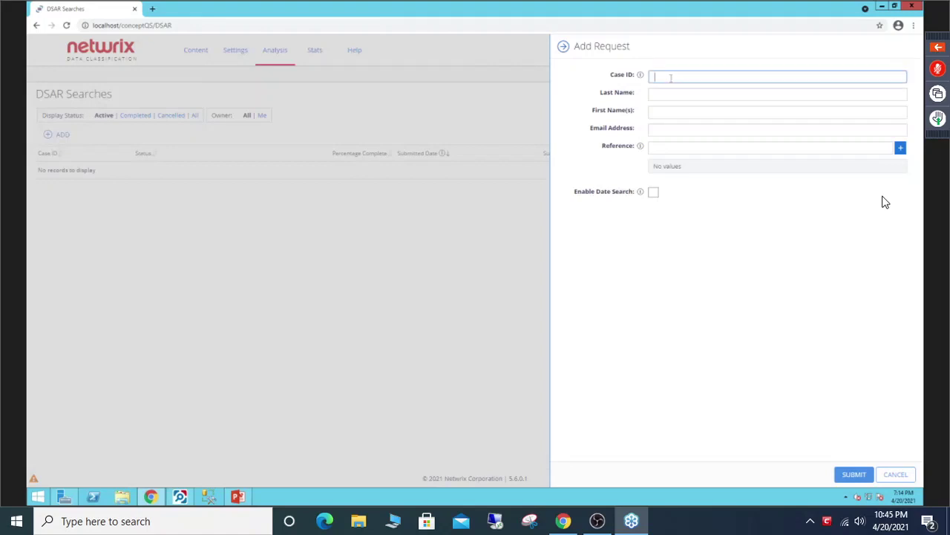
pyautogui.write('001')
pyautogui.click(616, 101)
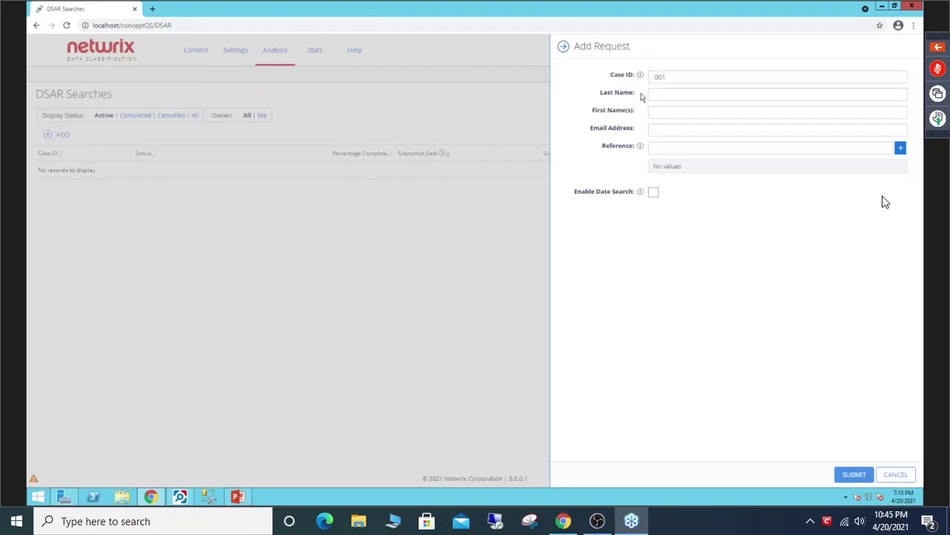
# Review the request's last name, first name, email address, reference and case ID fields, and cancel the request
pyautogui.click(652, 94)
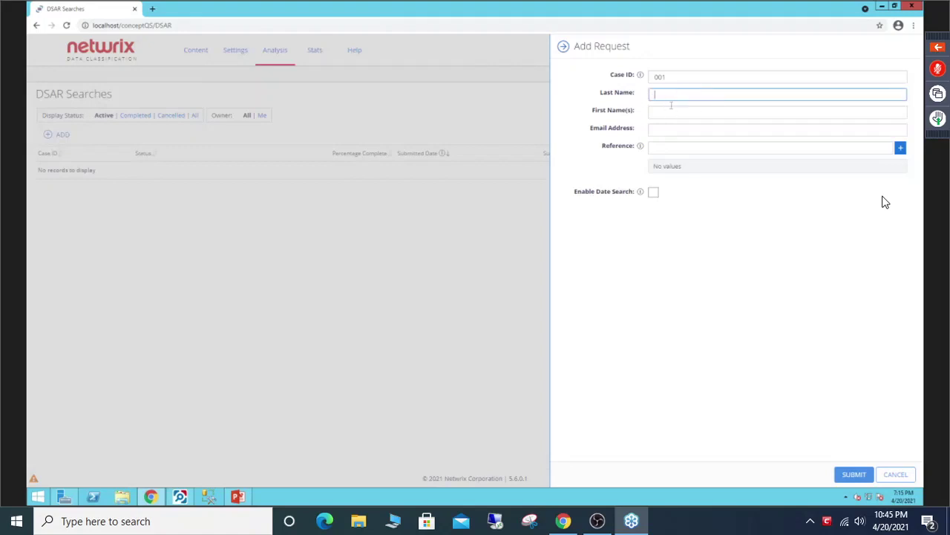
pyautogui.click(674, 112)
pyautogui.click(675, 129)
pyautogui.click(667, 150)
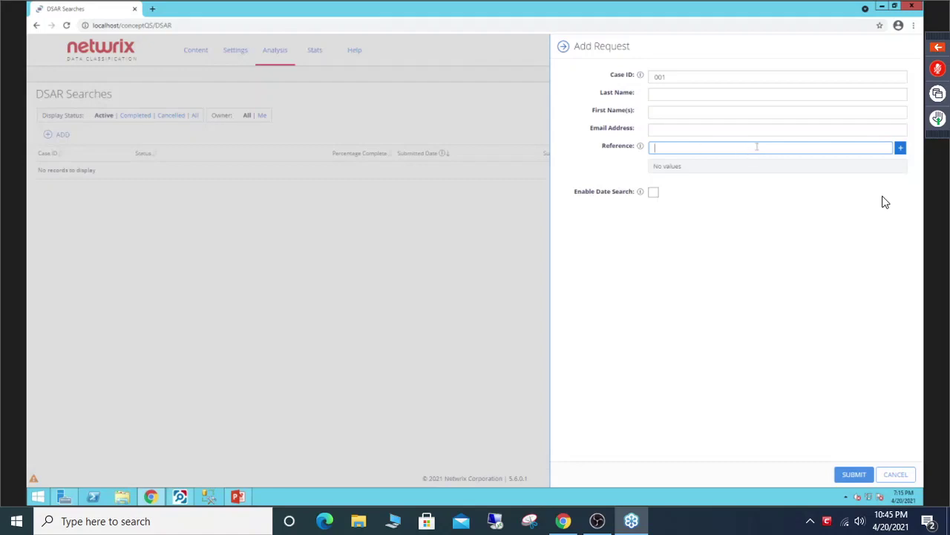
pyautogui.click(697, 76)
pyautogui.moveTo(695, 76); pyautogui.dragTo(637, 75)
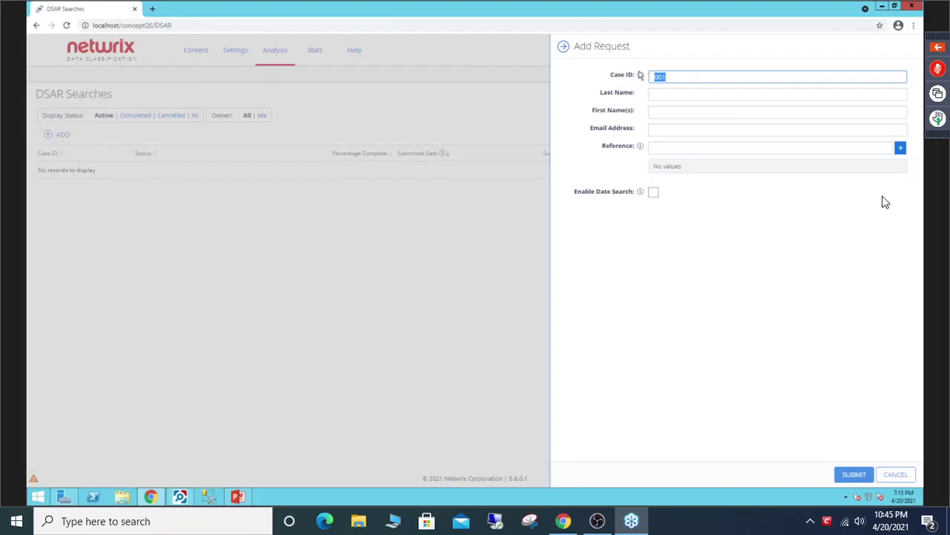
pyautogui.moveTo(640, 75)
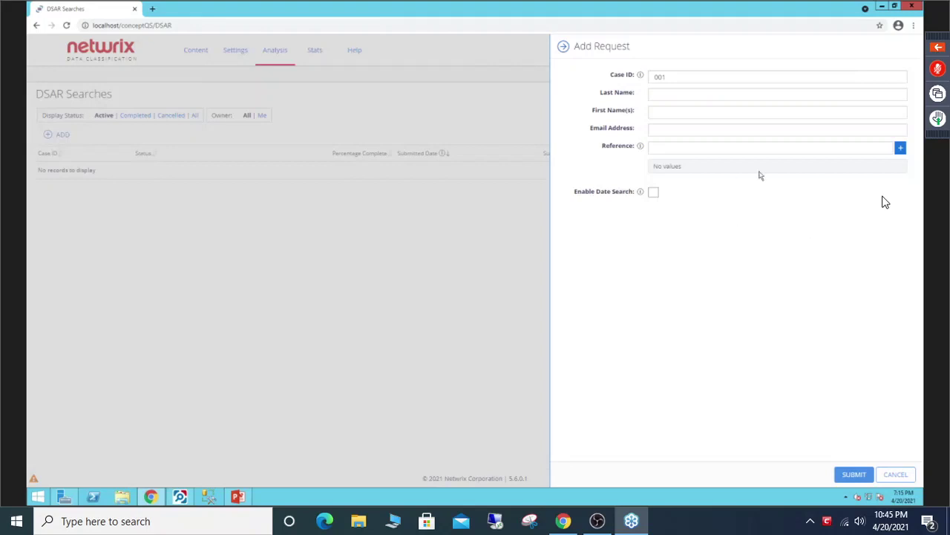
pyautogui.click(903, 475)
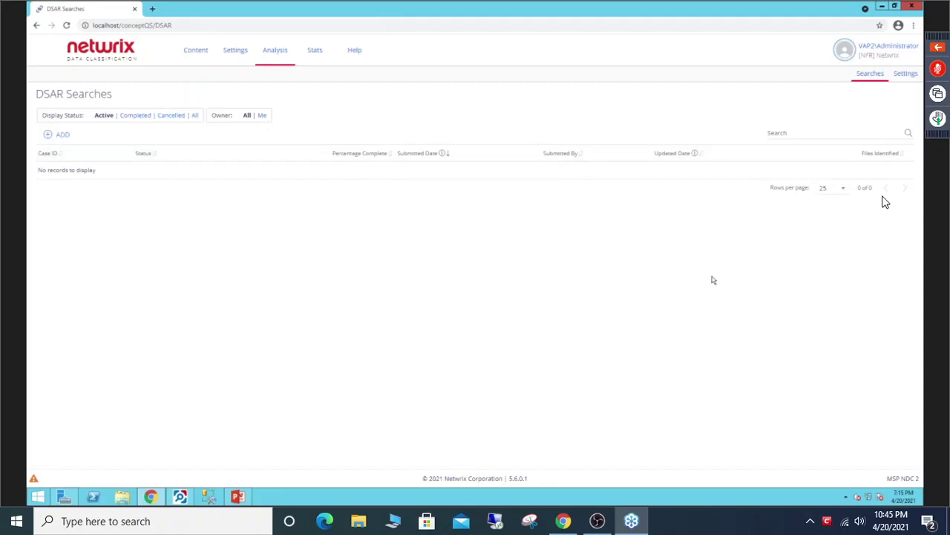
# Switch to Netwrix Auditor and examine the entries of the Activity Related to Sensitive Files and Folders report
pyautogui.click(179, 496)
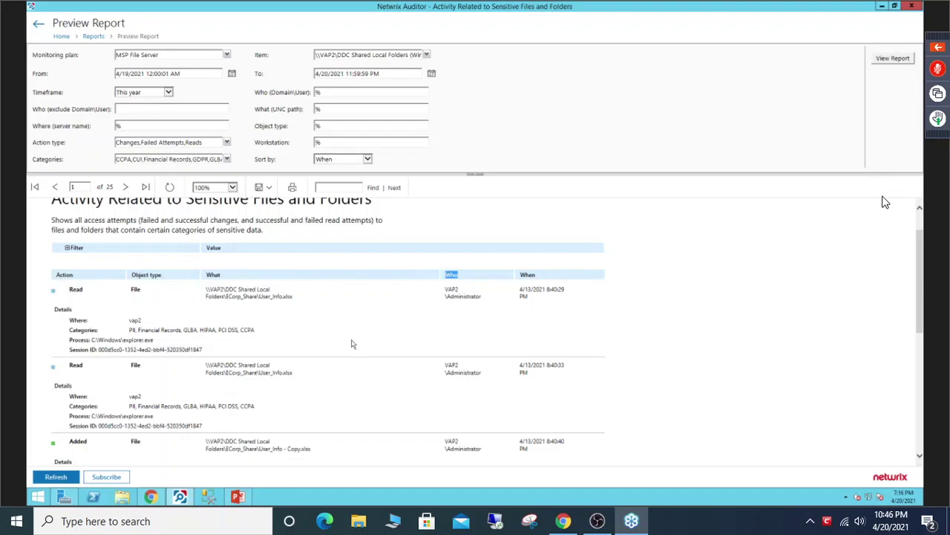
pyautogui.click(411, 323)
pyautogui.scroll(-1, 373, 314)
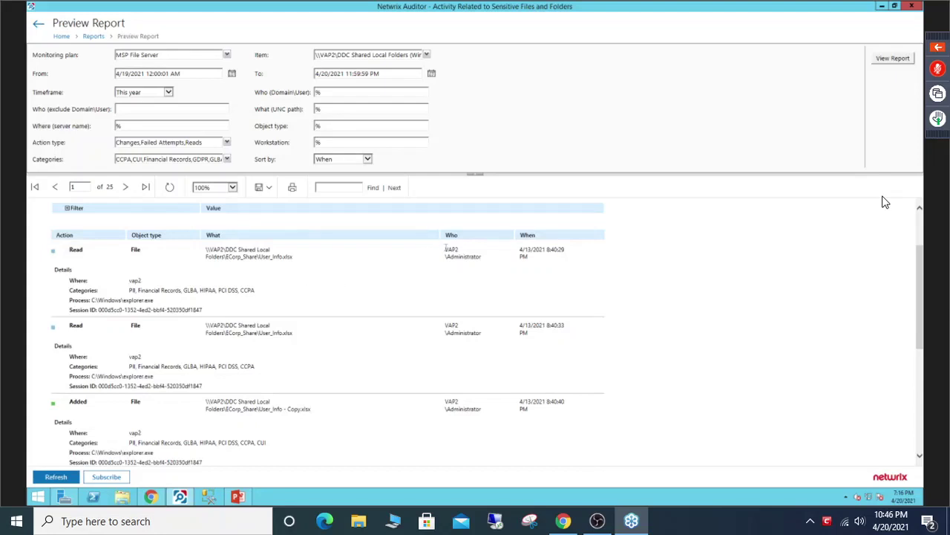
# Review who accessed which file and when in the report's first Read entry, User_Info.xlsx
pyautogui.moveTo(446, 248); pyautogui.dragTo(481, 256)
pyautogui.click(480, 260)
pyautogui.moveTo(243, 257); pyautogui.dragTo(293, 257)
pyautogui.click(269, 259)
pyautogui.moveTo(516, 255); pyautogui.dragTo(559, 257)
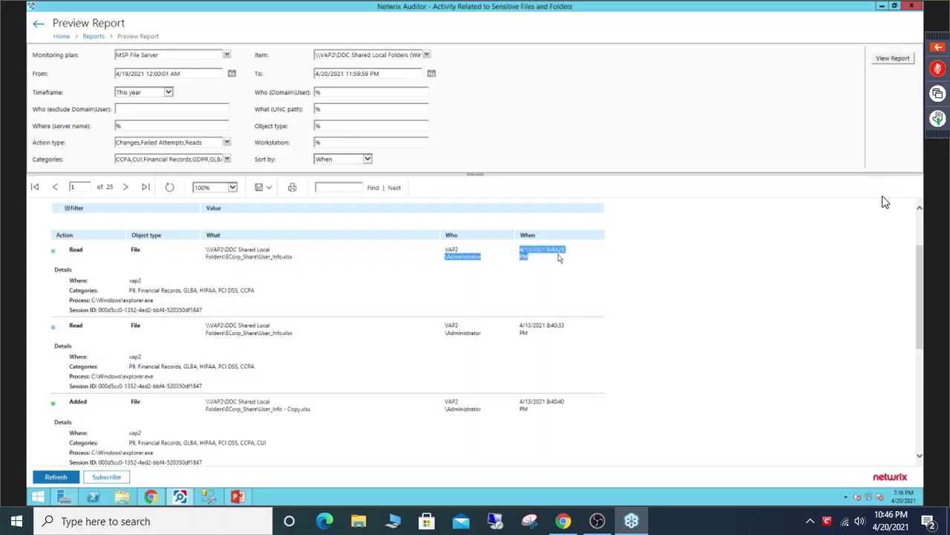
pyautogui.click(559, 257)
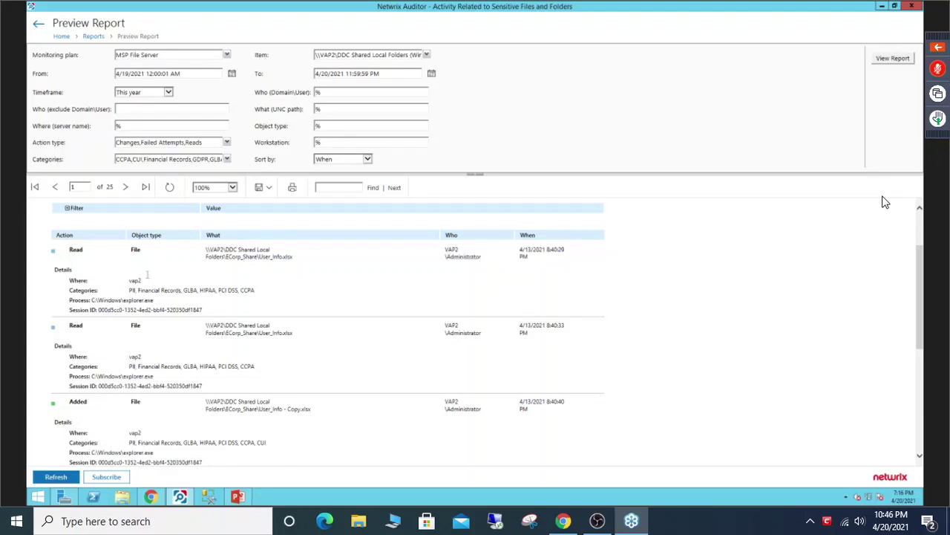
# Check the server, sensitivity categories and process in the first Read entry's details
pyautogui.moveTo(126, 283); pyautogui.dragTo(151, 283)
pyautogui.click(151, 283)
pyautogui.moveTo(129, 290); pyautogui.dragTo(255, 290)
pyautogui.click(243, 291)
pyautogui.moveTo(70, 300); pyautogui.dragTo(158, 300)
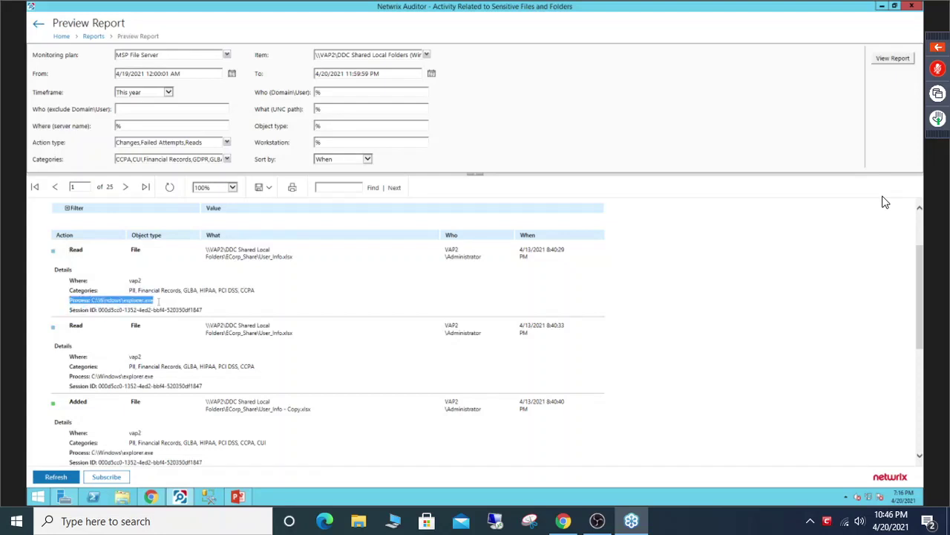
pyautogui.click(133, 303)
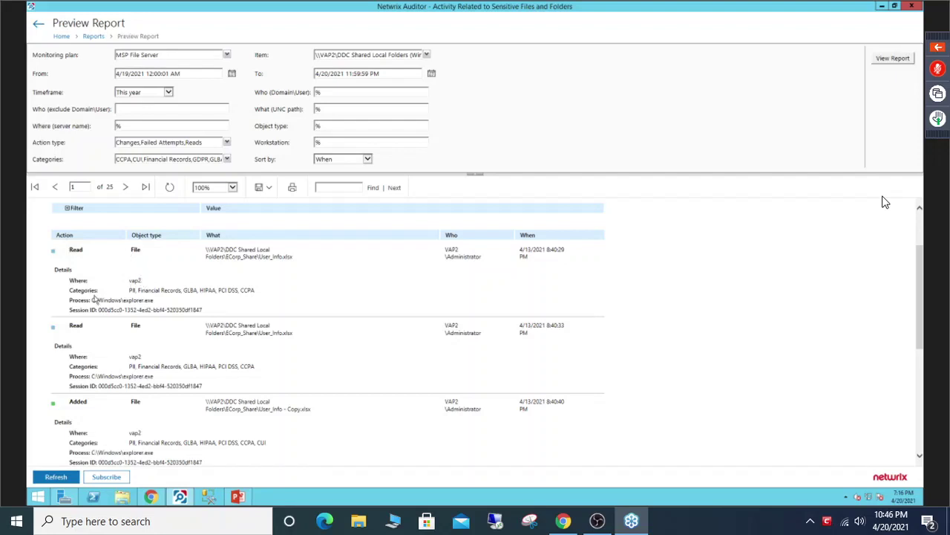
# Examine the first entry's process path and look through the remaining entries on the report's first page
pyautogui.moveTo(92, 300); pyautogui.dragTo(154, 301)
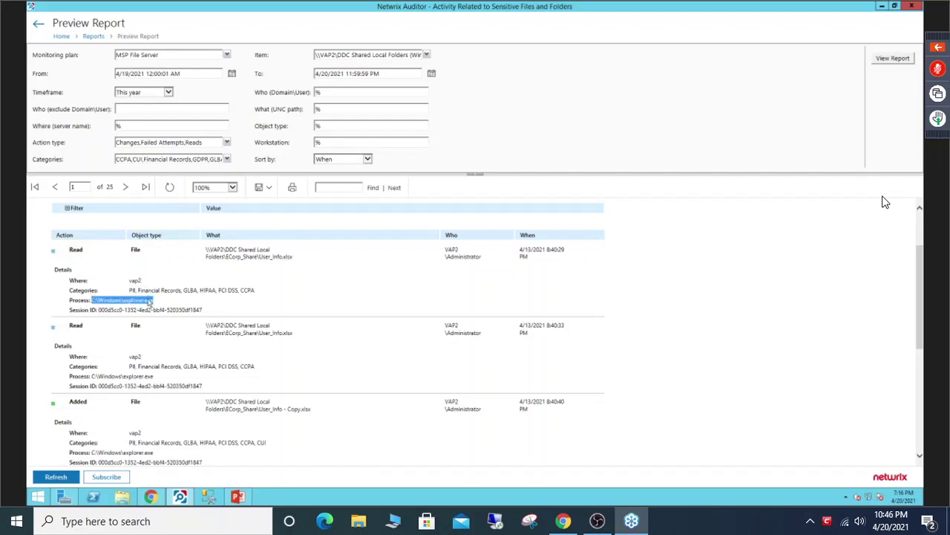
pyautogui.click(149, 301)
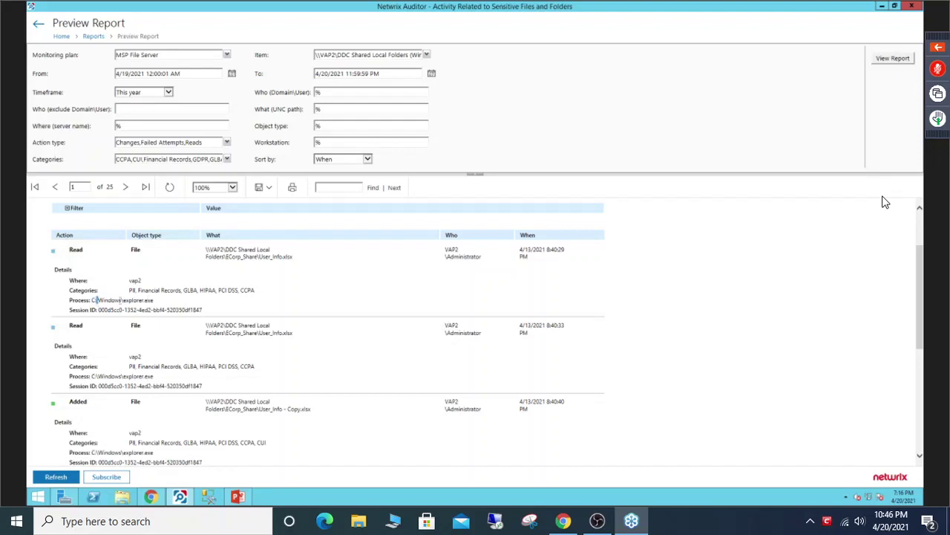
pyautogui.moveTo(95, 300); pyautogui.dragTo(148, 300)
pyautogui.click(148, 301)
pyautogui.scroll(-1, 229, 304)
pyautogui.scroll(-2, 334, 339)
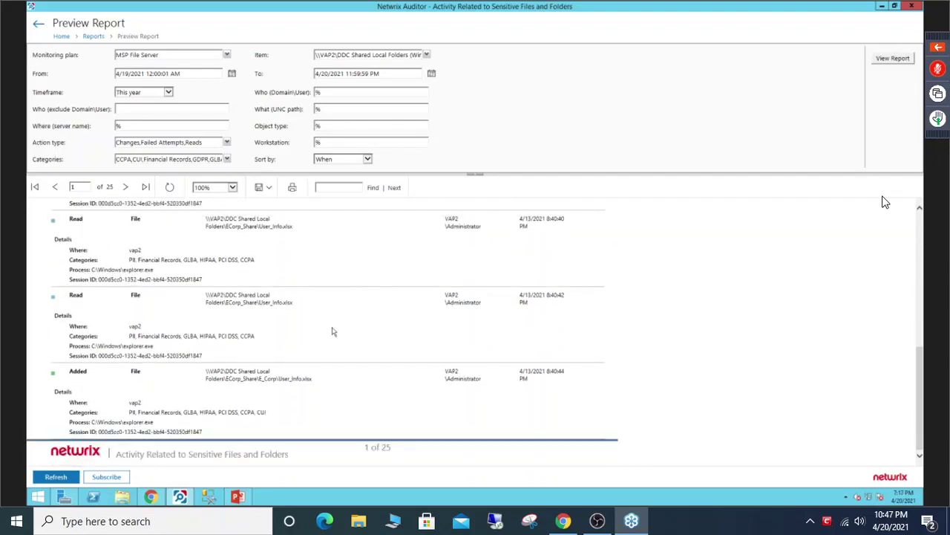
pyautogui.scroll(5, 334, 338)
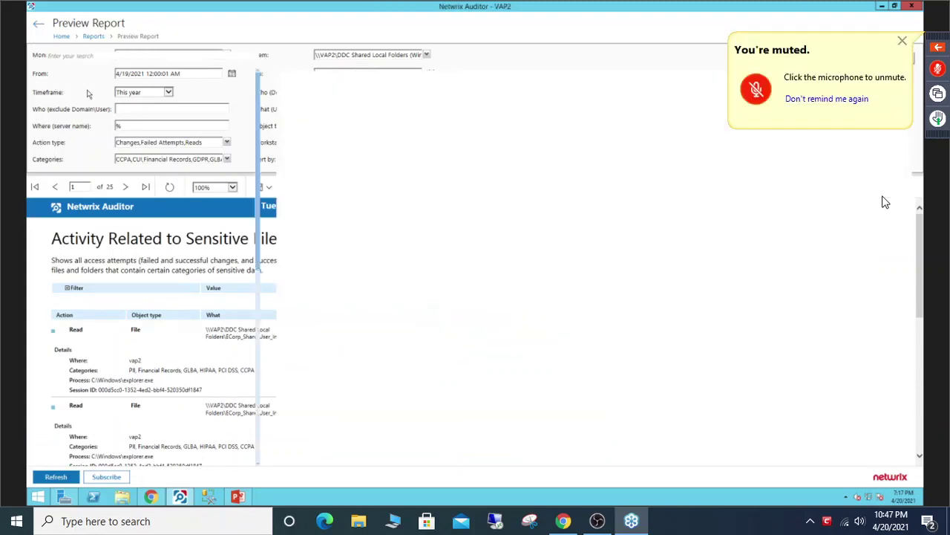
# View the Sensitive File and Folder Permissions Details report and review each account's permissions and how they were granted
pyautogui.click(123, 195)
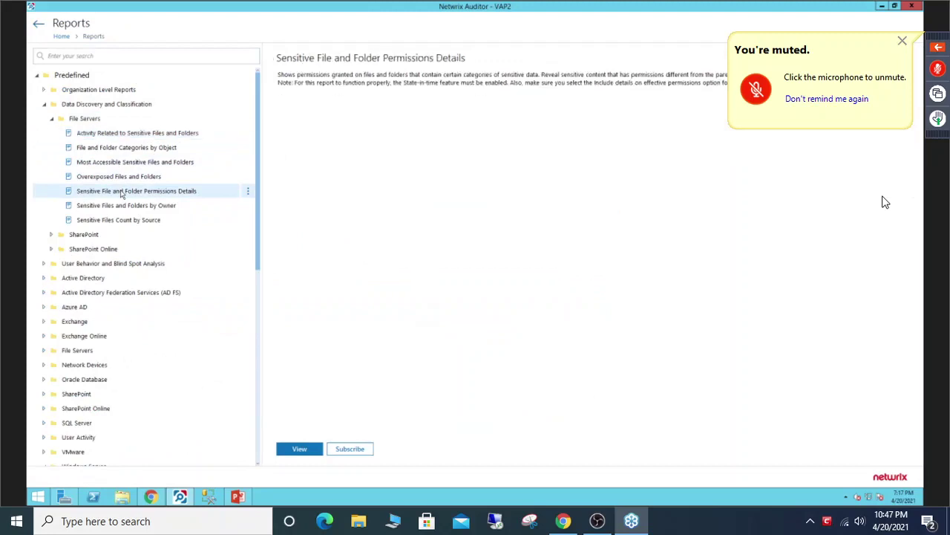
pyautogui.click(301, 449)
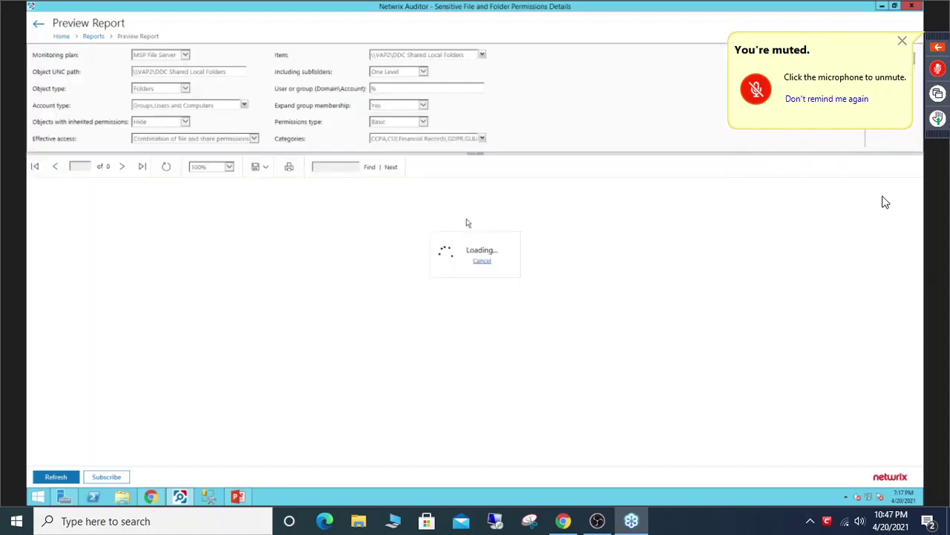
pyautogui.moveTo(57, 342); pyautogui.dragTo(116, 367)
pyautogui.moveTo(232, 367); pyautogui.dragTo(274, 368)
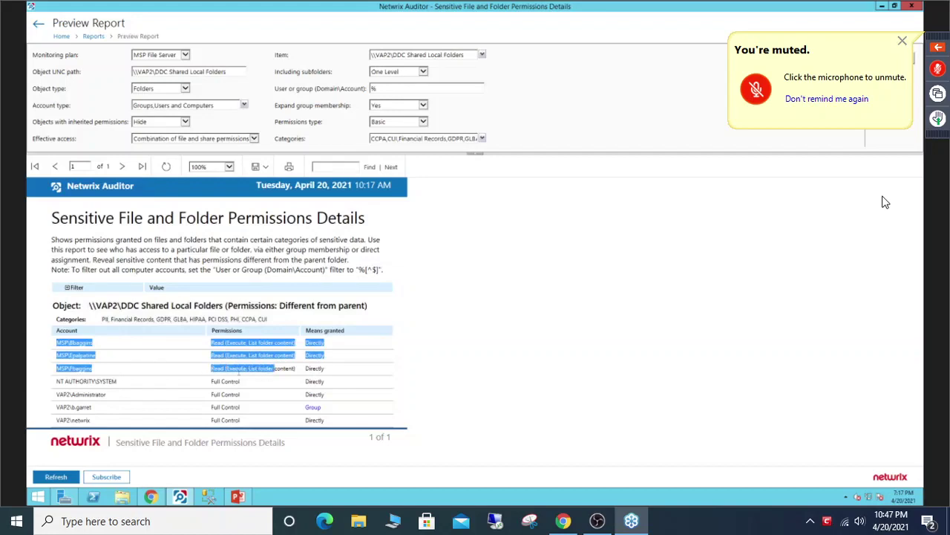
pyautogui.moveTo(57, 393); pyautogui.dragTo(240, 394)
pyautogui.click(245, 403)
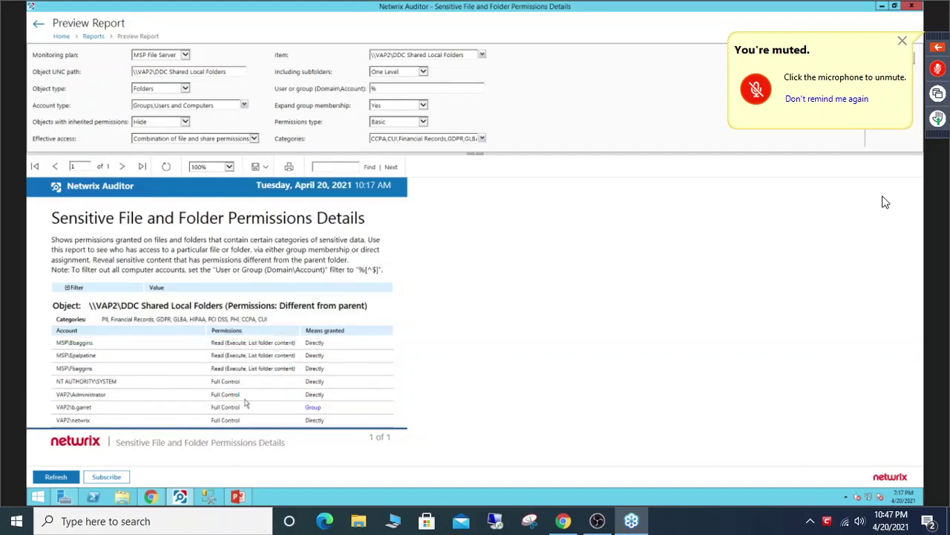
# Review the sensitivity categories and path of the DDC Shared Local Folders object, and return to the report list
pyautogui.moveTo(102, 318); pyautogui.dragTo(187, 320)
pyautogui.click(266, 319)
pyautogui.click(187, 323)
pyautogui.moveTo(120, 305); pyautogui.dragTo(226, 305)
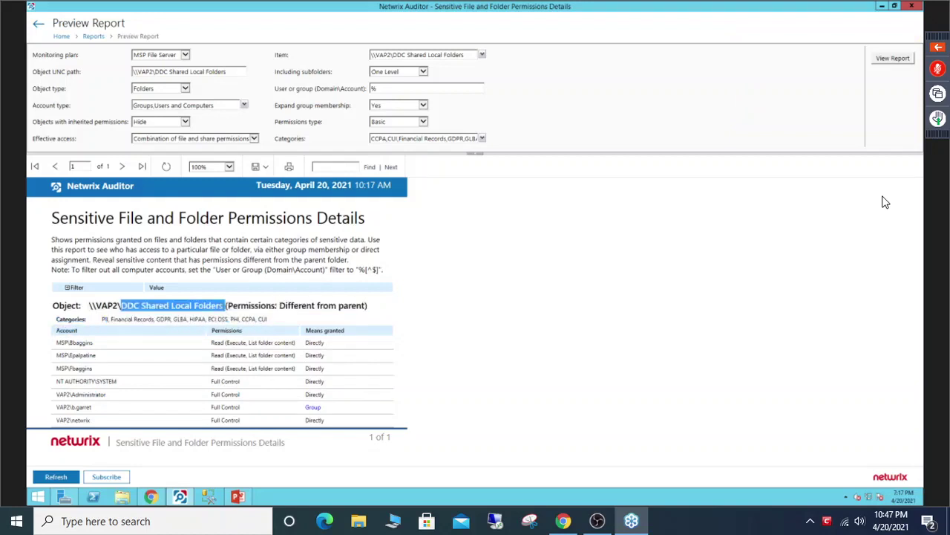
pyautogui.click(223, 305)
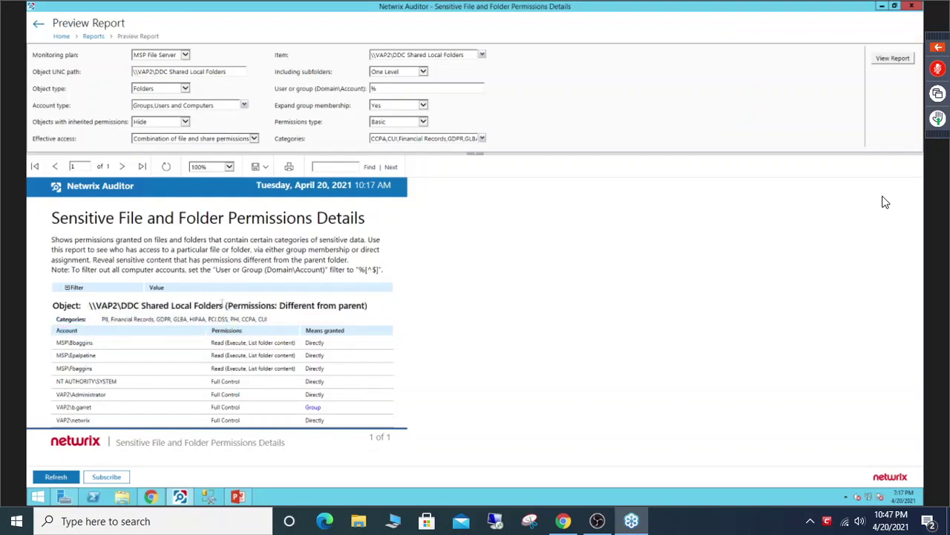
pyautogui.click(40, 24)
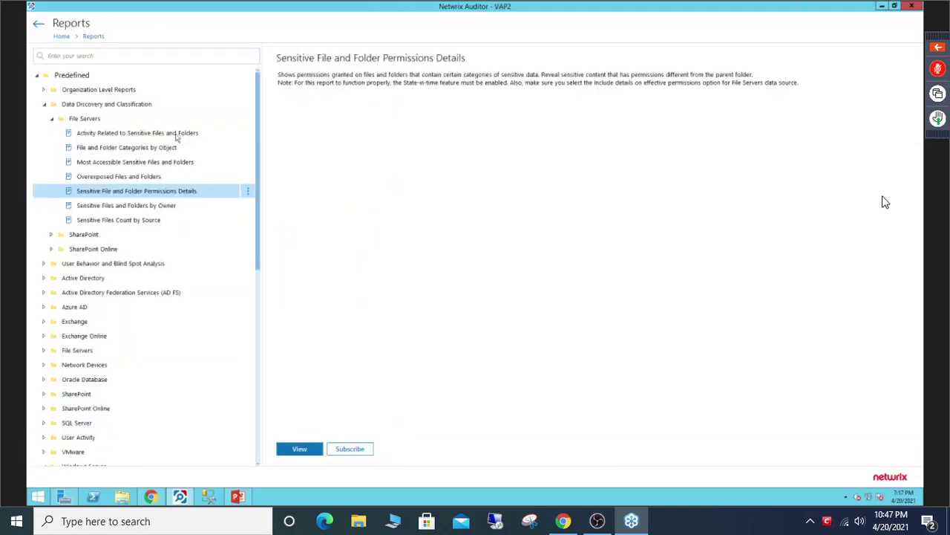
# Switch to Chrome, open Netwrix Risk Insight in a new browser tab and log in
pyautogui.click(156, 498)
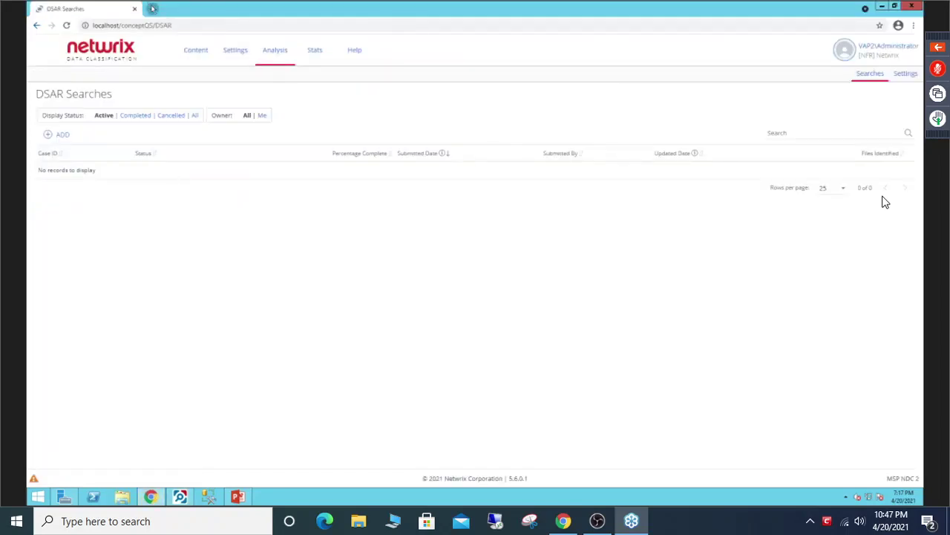
pyautogui.click(152, 8)
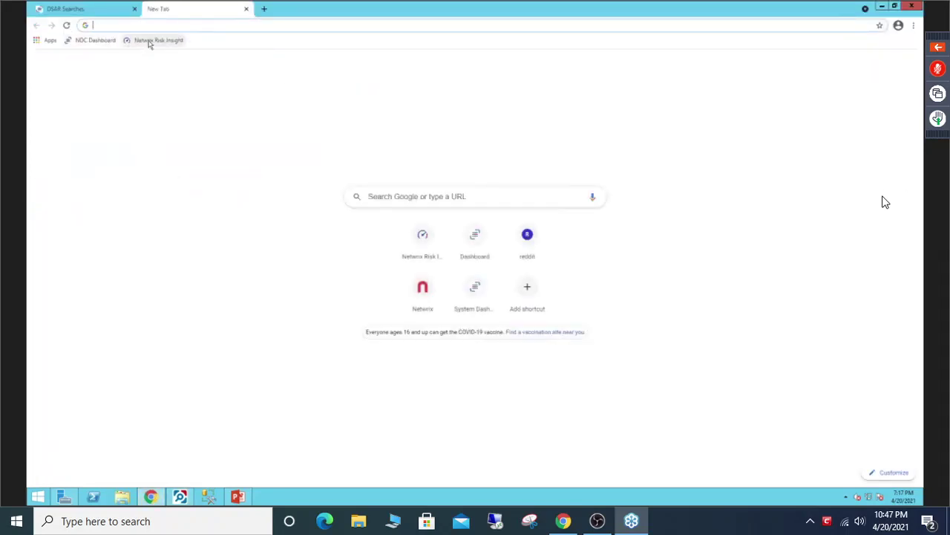
pyautogui.click(100, 7)
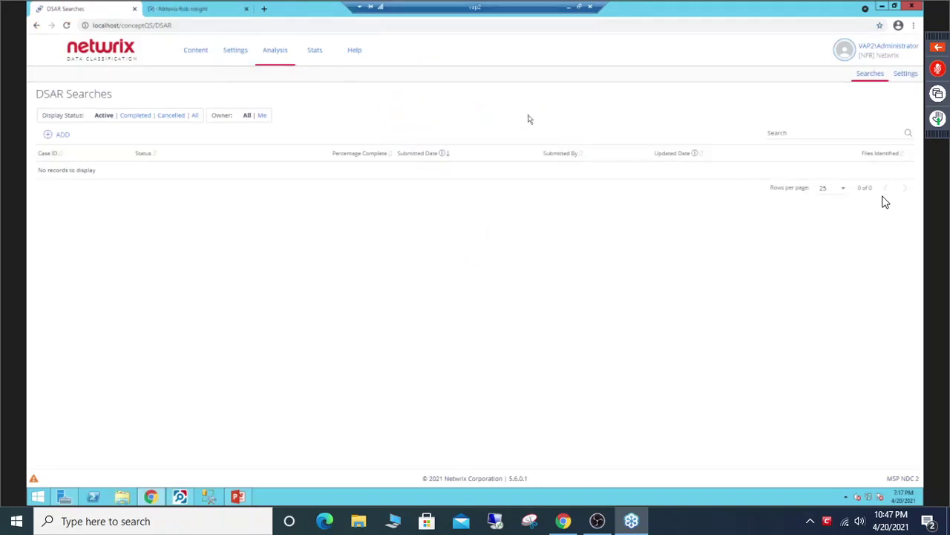
pyautogui.click(175, 8)
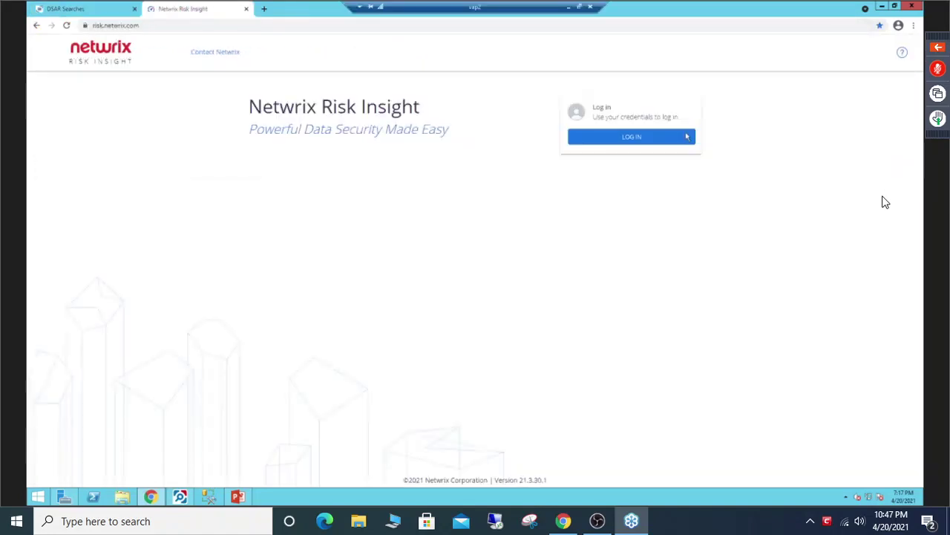
pyautogui.click(660, 138)
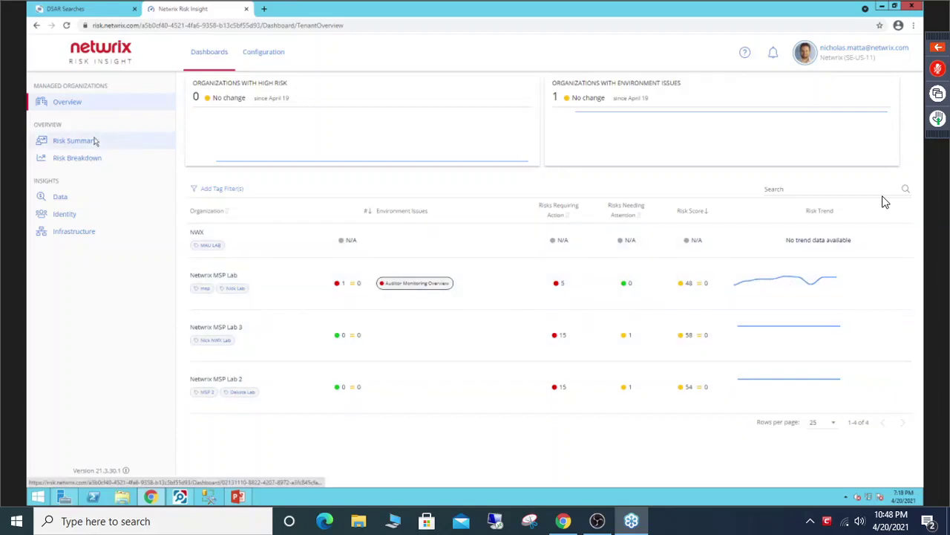
# Review the Risk Summary dashboard and the Data insights' risk history, file server security and compliance widgets
pyautogui.click(95, 141)
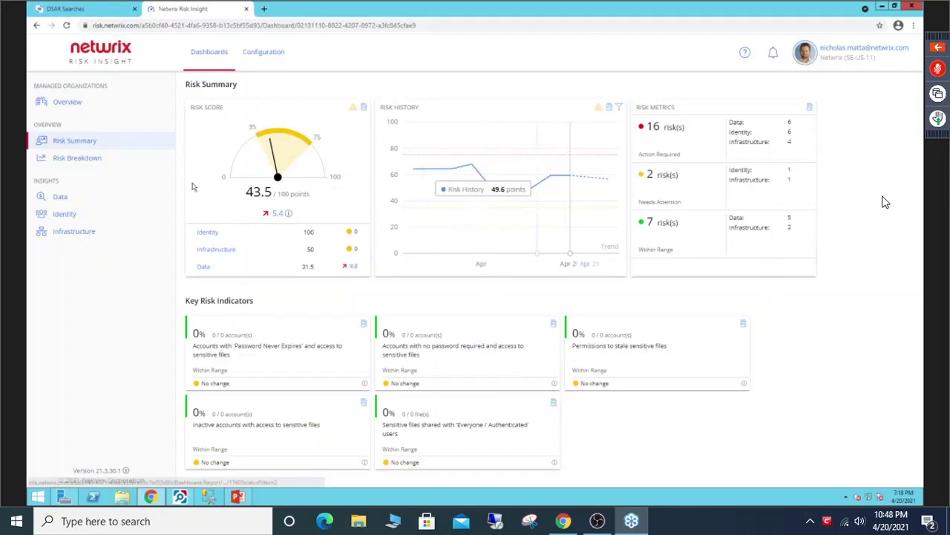
pyautogui.click(89, 198)
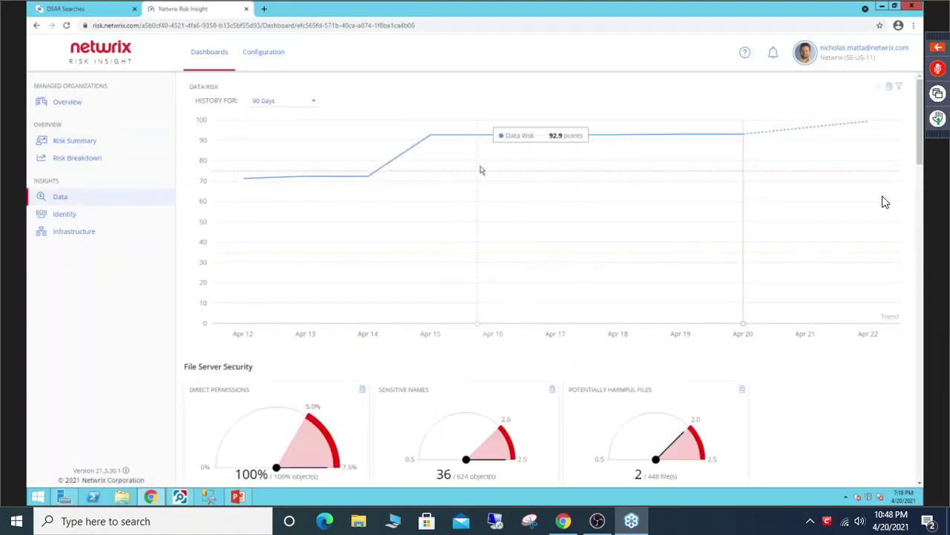
pyautogui.scroll(-2, 487, 177)
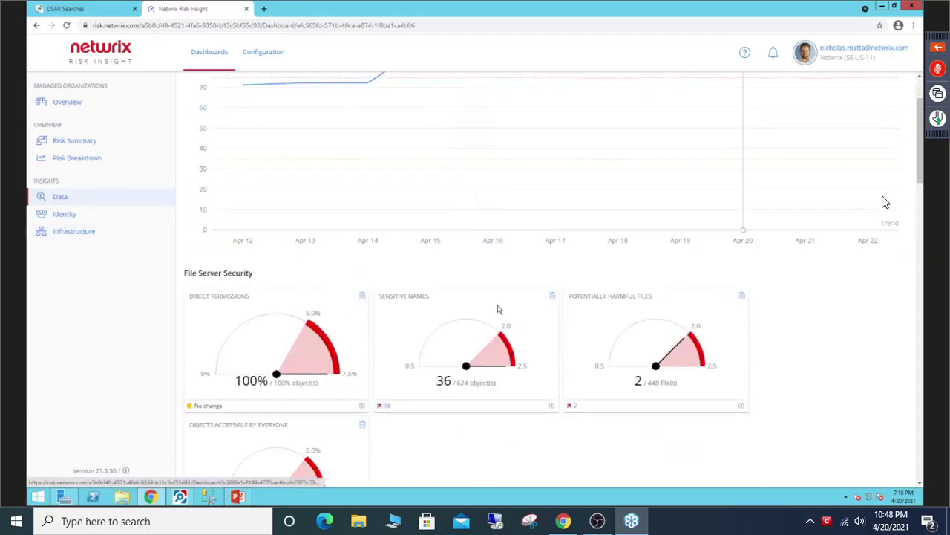
pyautogui.scroll(-6, 416, 281)
pyautogui.scroll(-4, 416, 281)
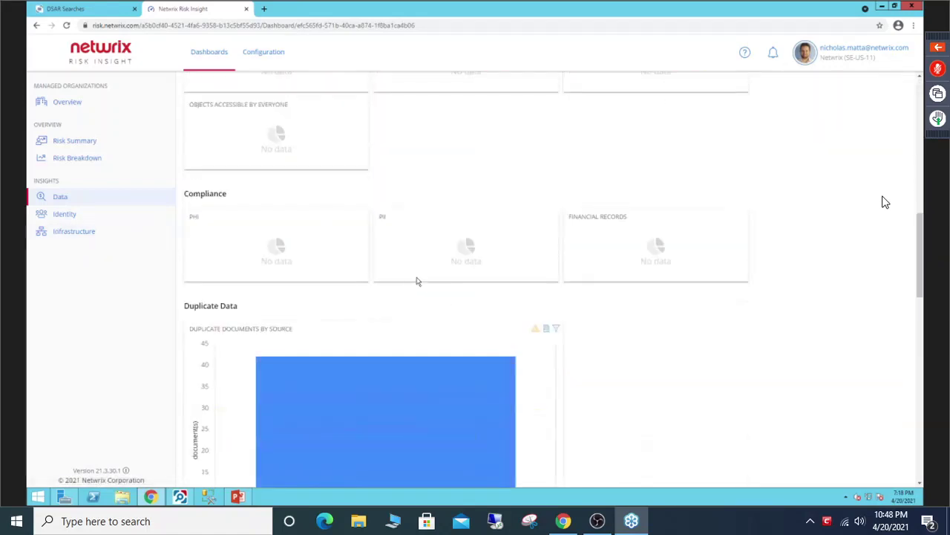
# Examine the duplicate and sensitive document charts in Data insights, including the United States on the sensitive documents map
pyautogui.scroll(-9, 420, 281)
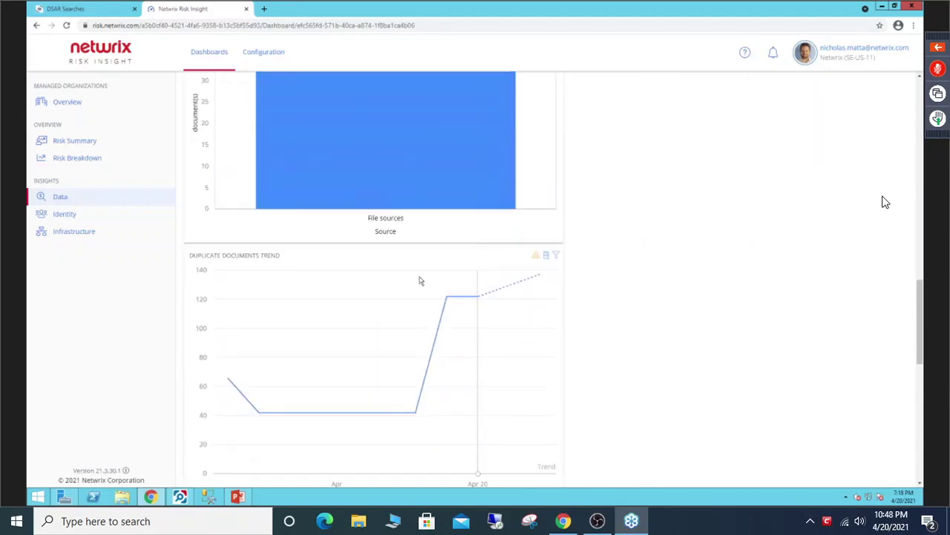
pyautogui.scroll(-5, 428, 279)
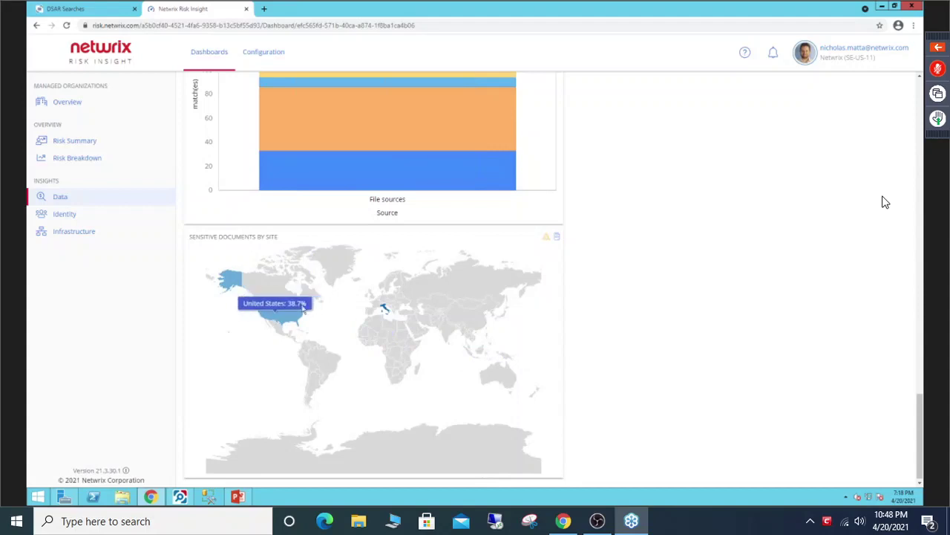
pyautogui.moveTo(278, 317)
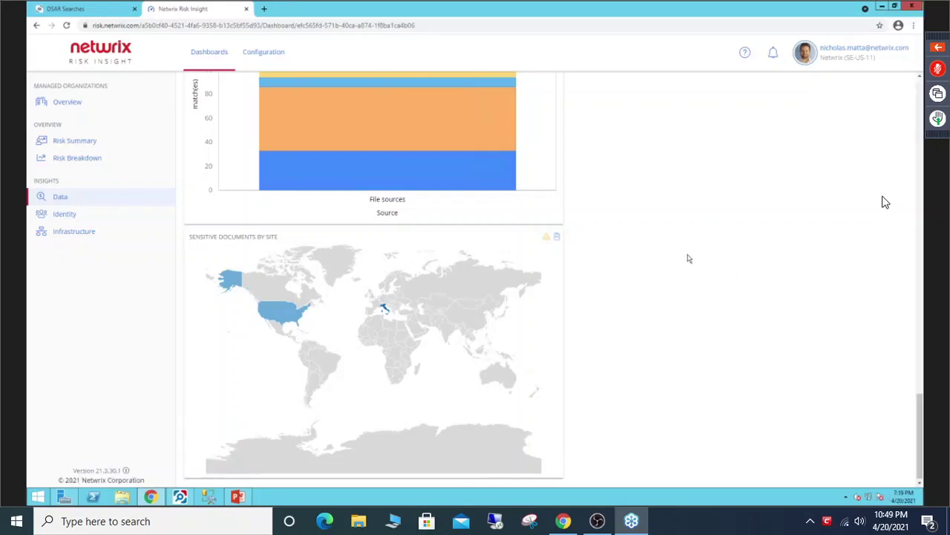
pyautogui.scroll(10, 626, 316)
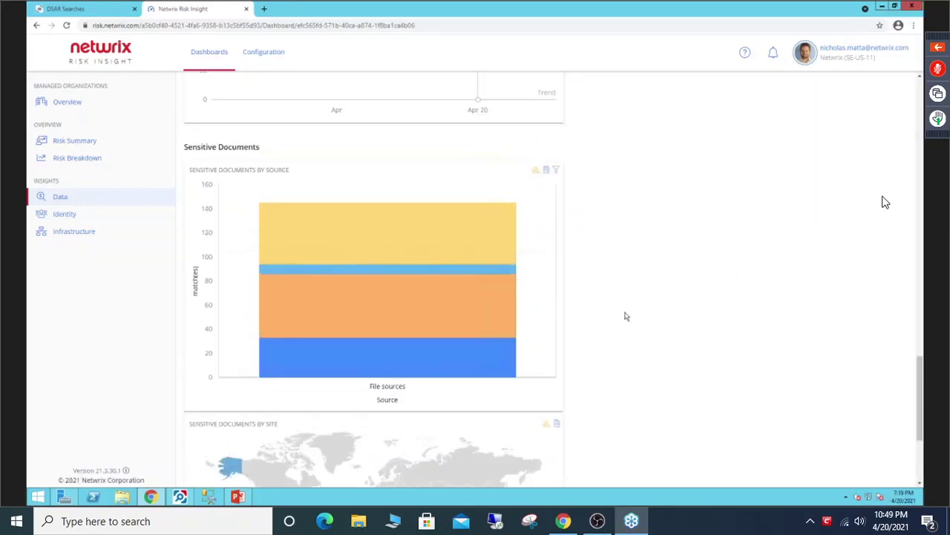
pyautogui.scroll(5, 633, 305)
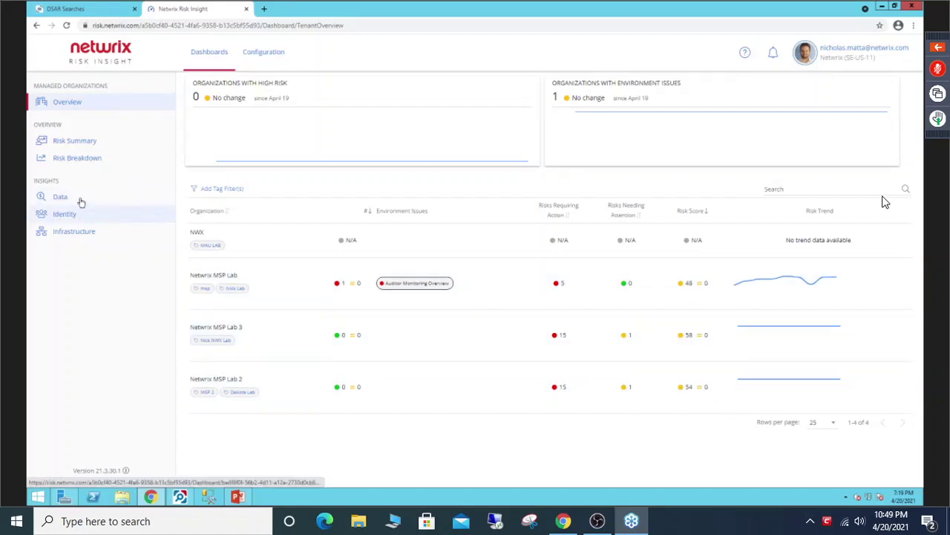
# Examine the Risk Breakdown's trend chart and metrics report, and open the Risk Trend details
pyautogui.click(95, 160)
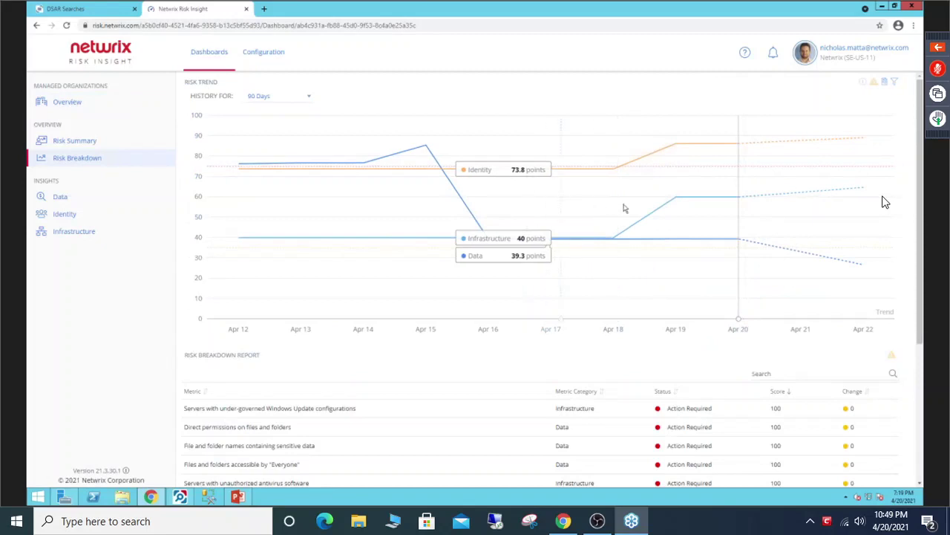
pyautogui.scroll(-1, 600, 210)
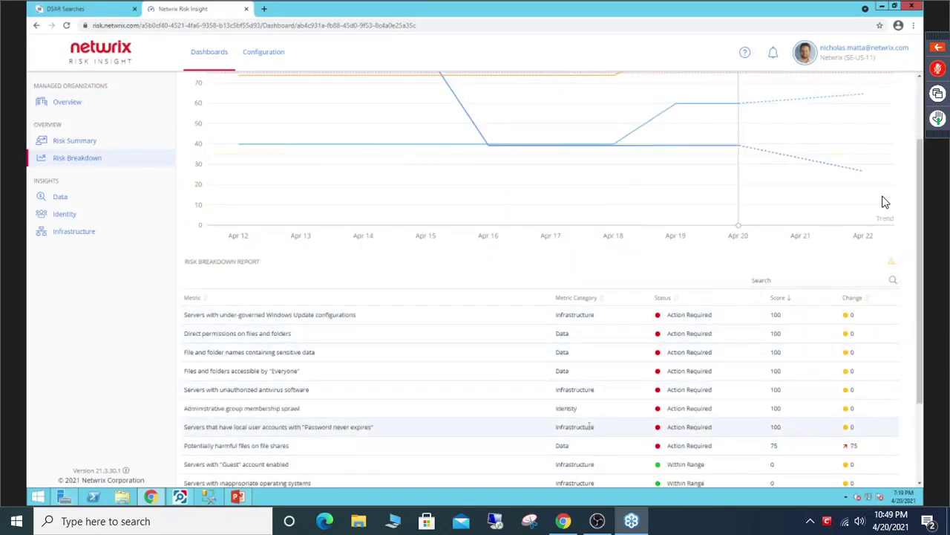
pyautogui.scroll(-2, 583, 354)
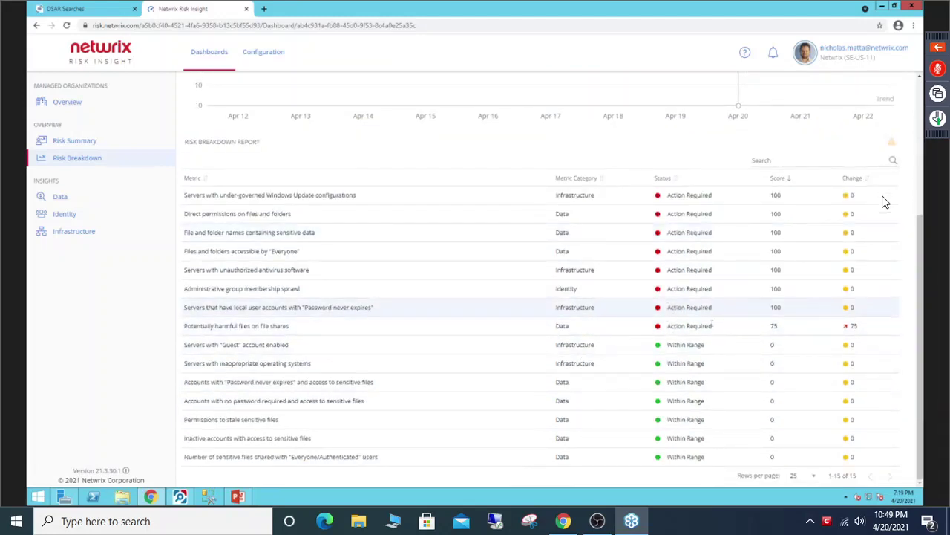
pyautogui.scroll(1, 713, 329)
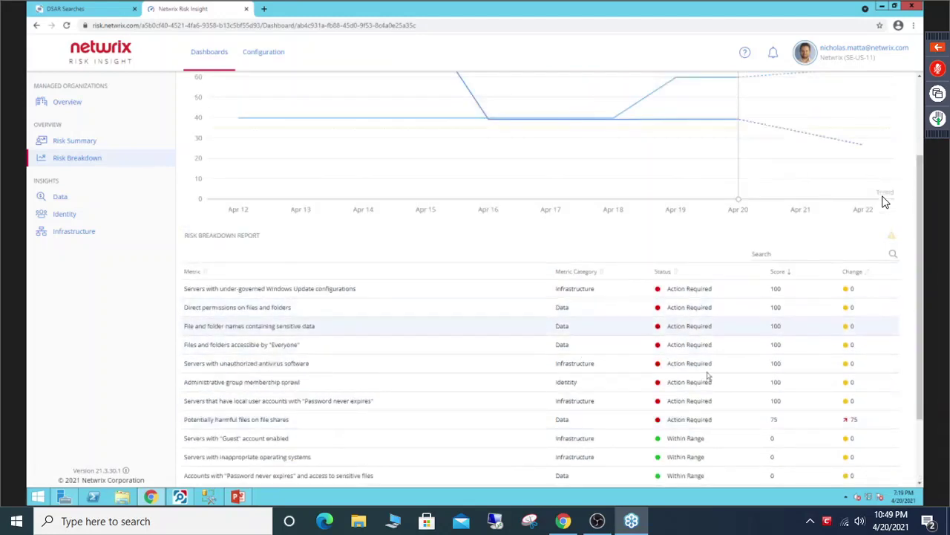
pyautogui.scroll(2, 785, 102)
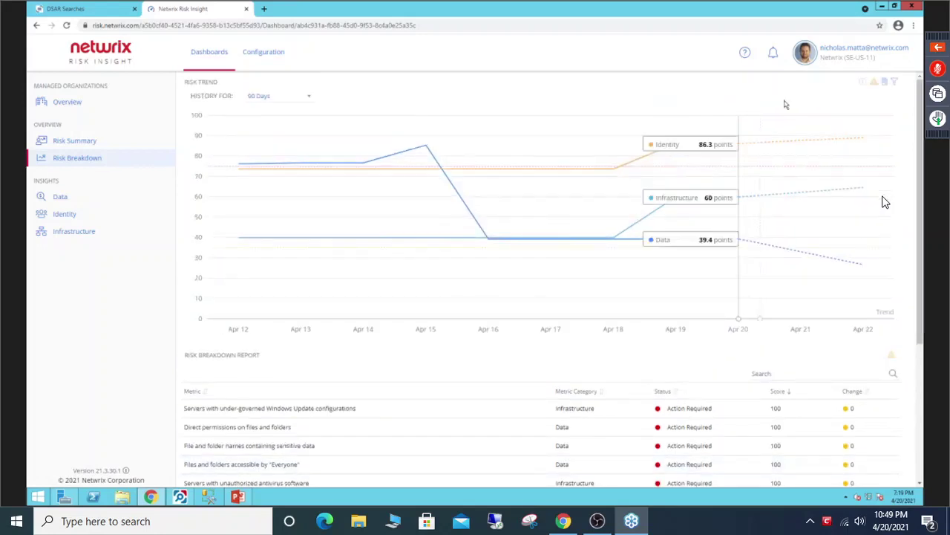
pyautogui.click(885, 86)
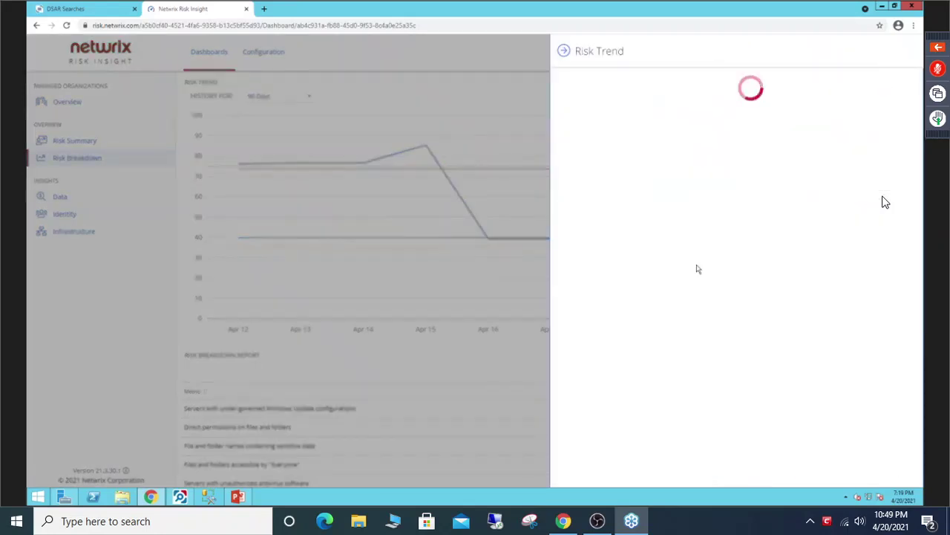
# Examine the Risk Trend report's Inactive user accounts metric and its breakdown by site, and open the Identity insights dashboard
pyautogui.scroll(-3, 884, 202)
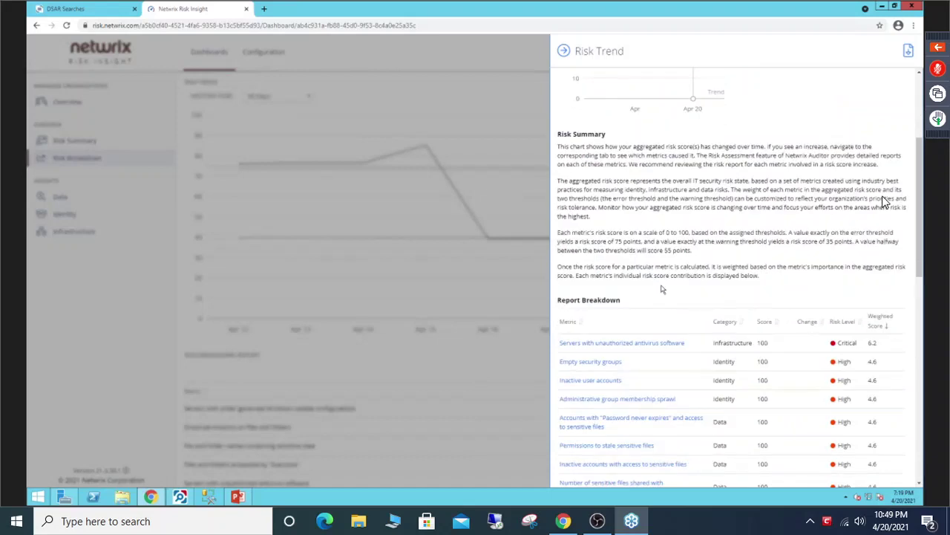
pyautogui.scroll(-1, 664, 288)
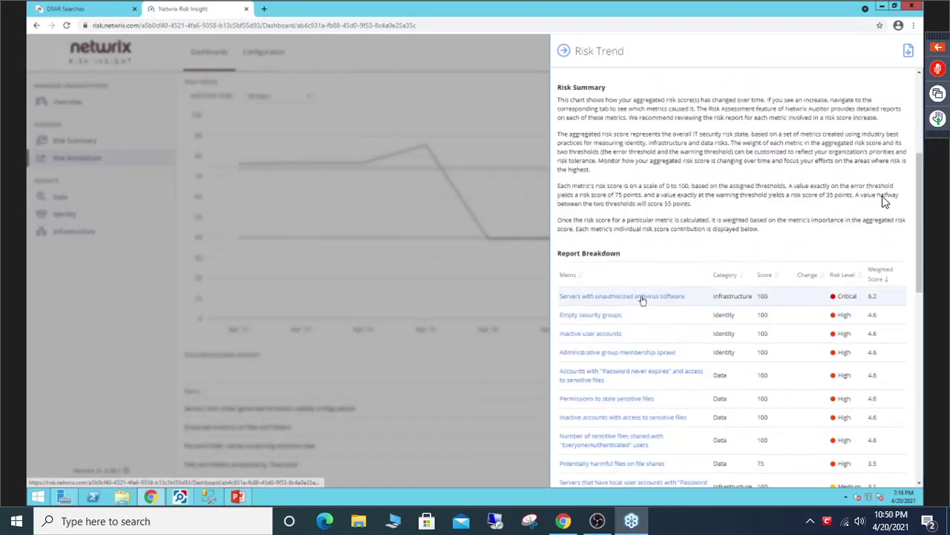
pyautogui.click(614, 335)
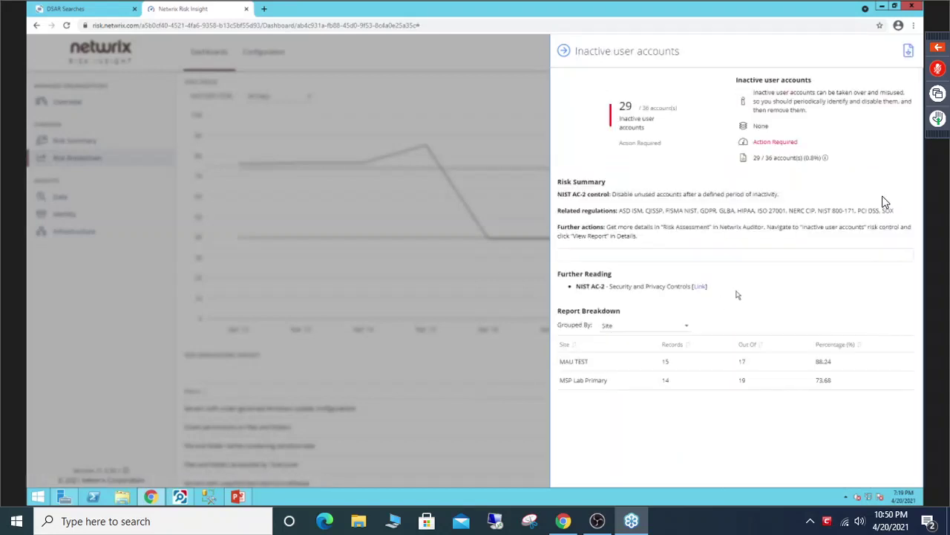
pyautogui.moveTo(558, 360); pyautogui.dragTo(589, 363)
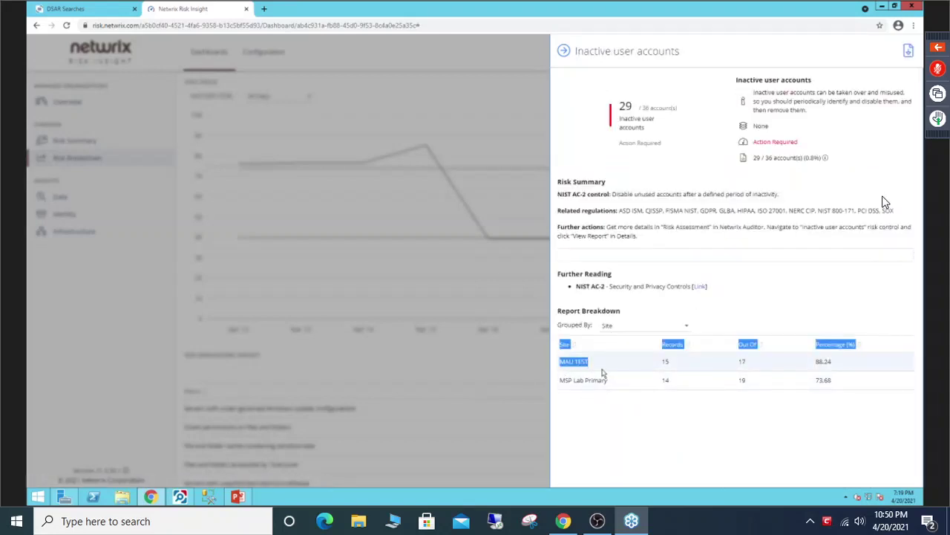
pyautogui.scroll(-1, 722, 425)
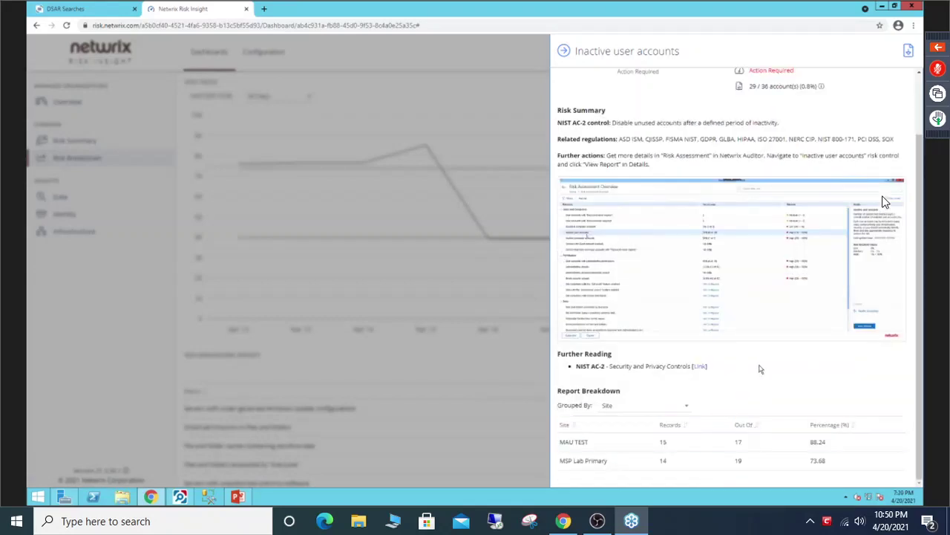
pyautogui.click(566, 52)
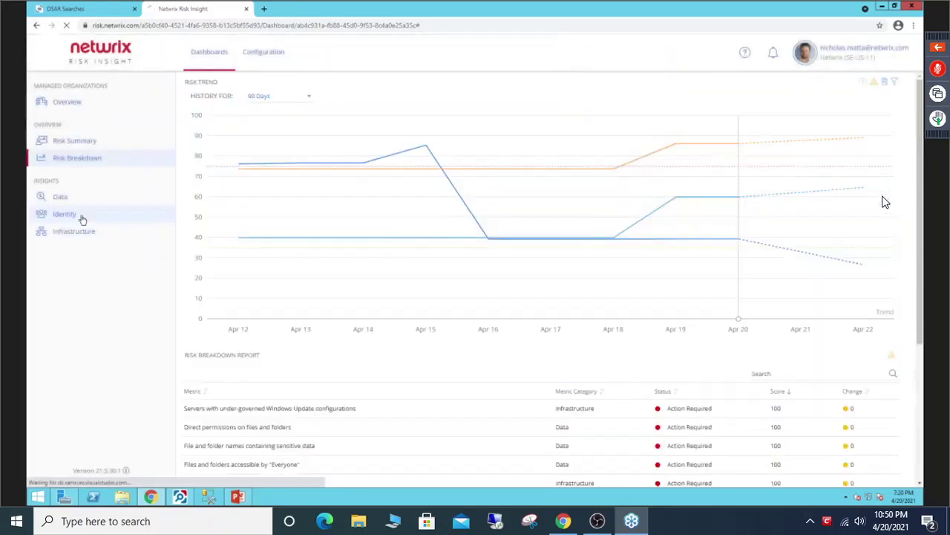
pyautogui.click(78, 217)
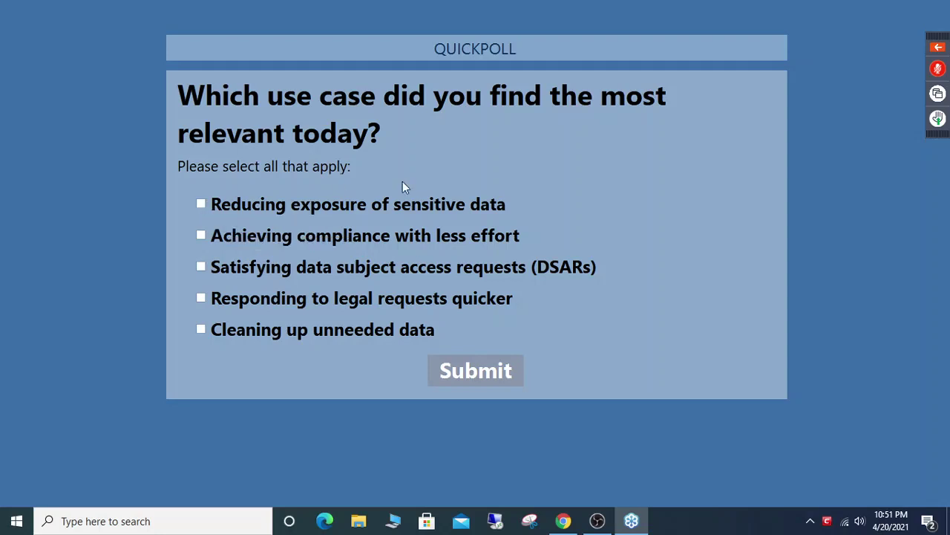
# Review the Duplicate Detection report in Netwrix Data Classification and generate the Near Duplicate Detection report
pyautogui.moveTo(599, 523)
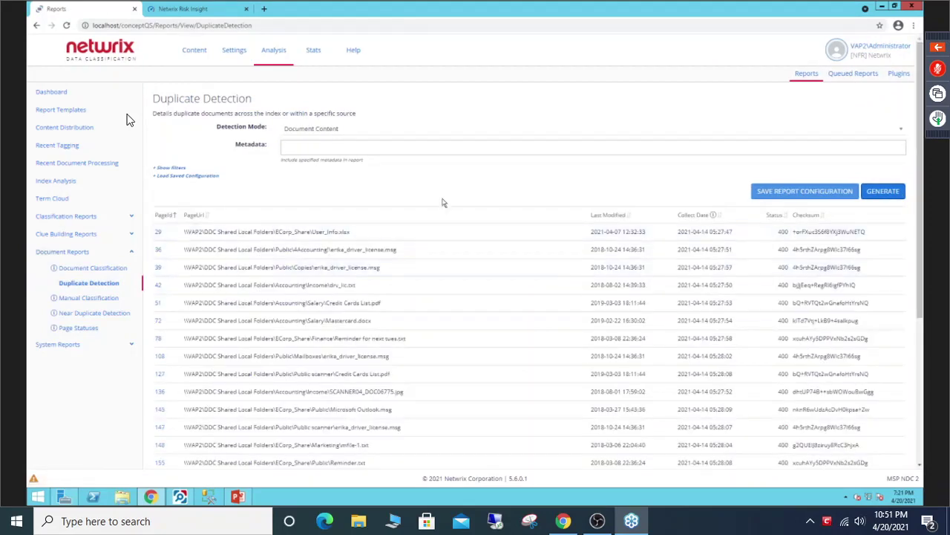
pyautogui.scroll(-1, 442, 202)
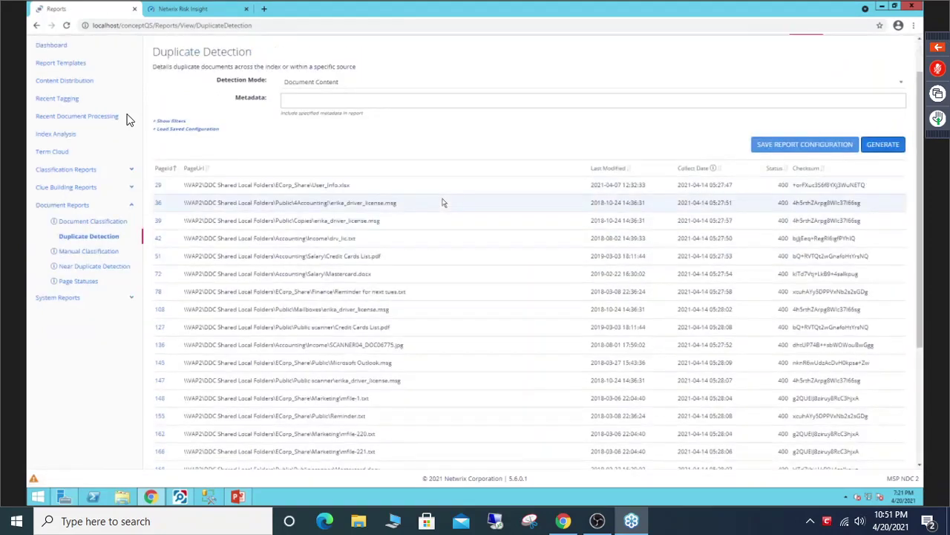
pyautogui.scroll(-1, 444, 202)
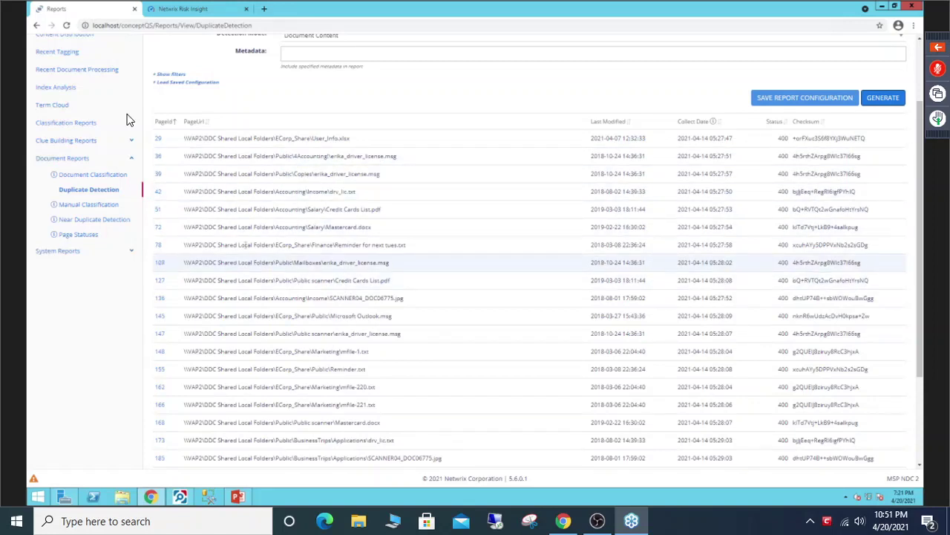
pyautogui.click(109, 221)
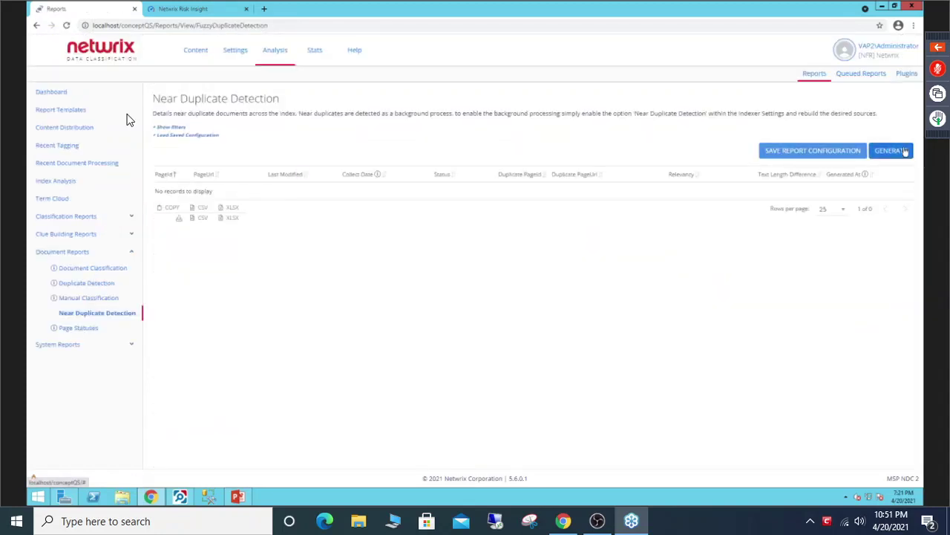
pyautogui.click(905, 150)
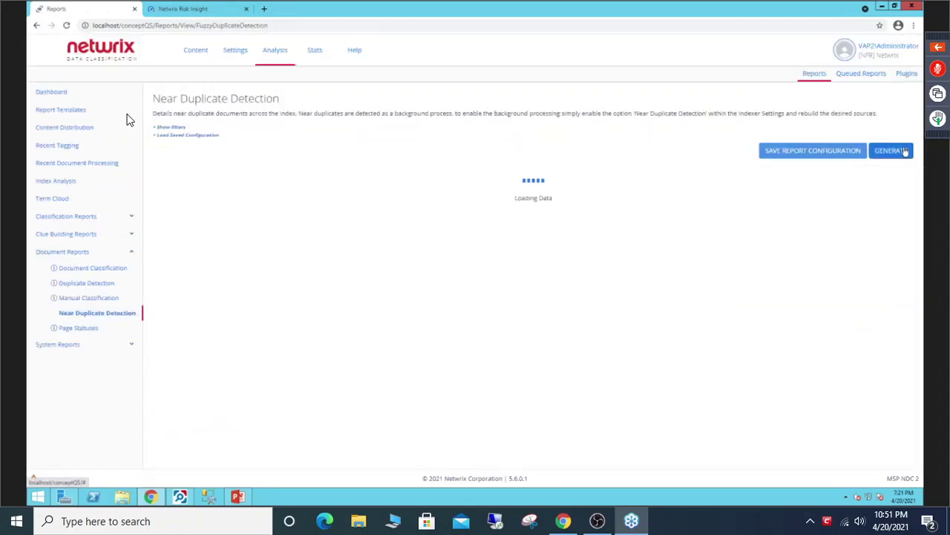
# Generate the Duplicate Detection report again and open the details of the document with PageId 108
pyautogui.click(113, 287)
pyautogui.click(888, 198)
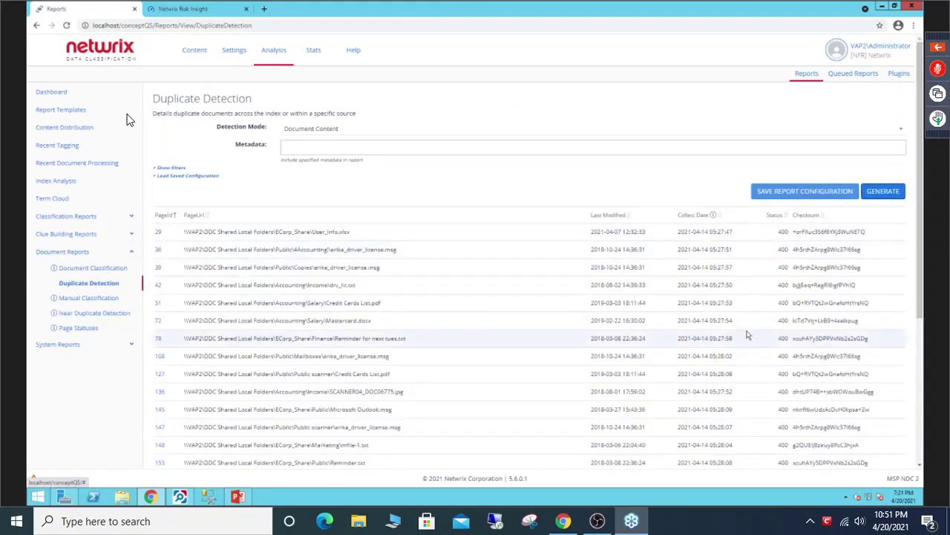
pyautogui.scroll(-1, 393, 362)
pyautogui.click(159, 264)
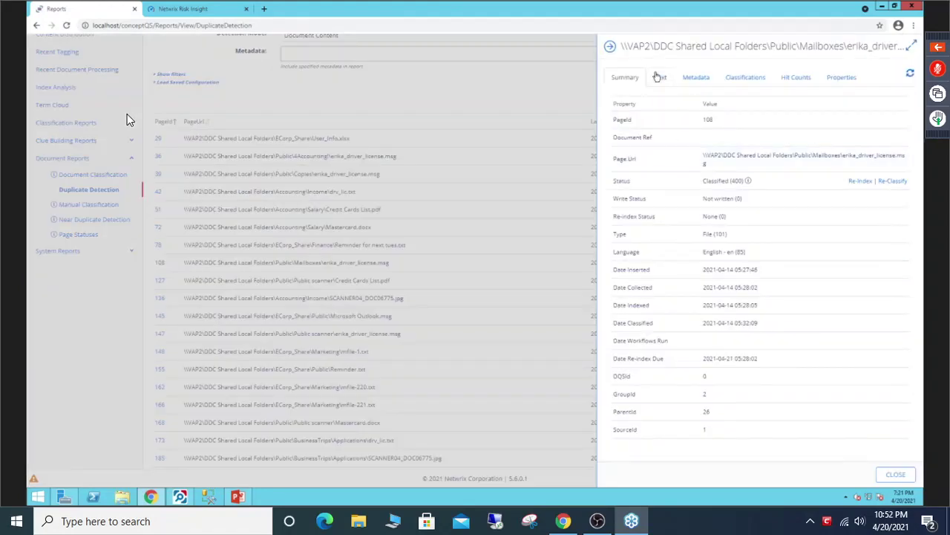
# Examine the document's extracted text, classifications, metadata and summary, and close its details
pyautogui.click(658, 78)
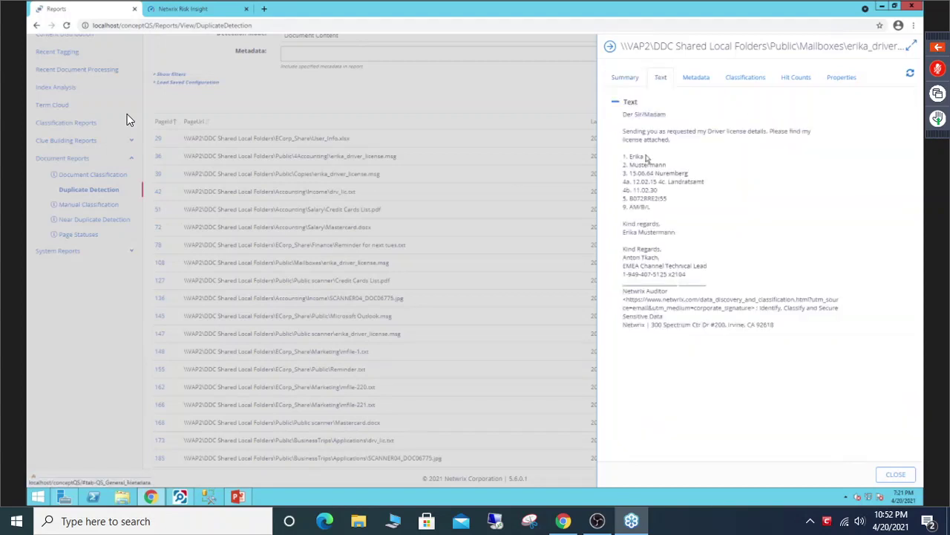
pyautogui.click(728, 78)
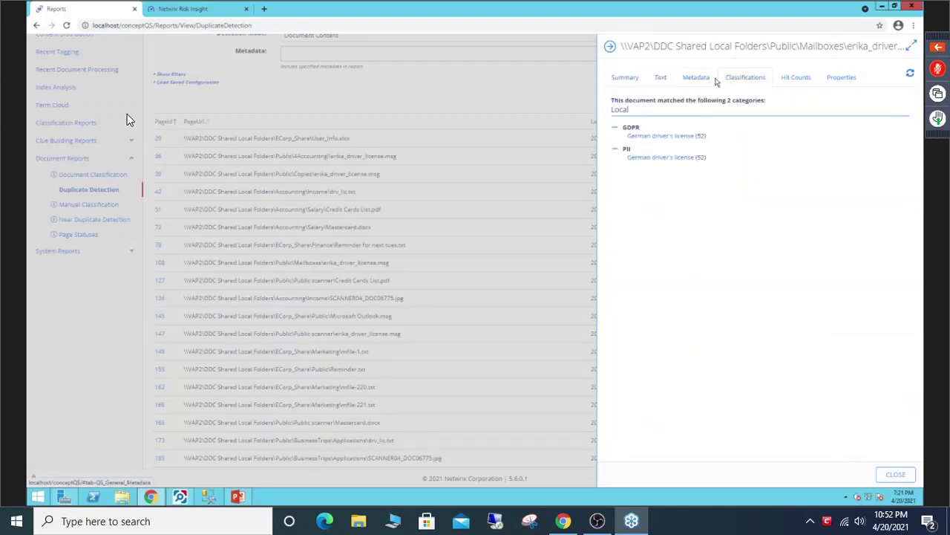
pyautogui.click(714, 79)
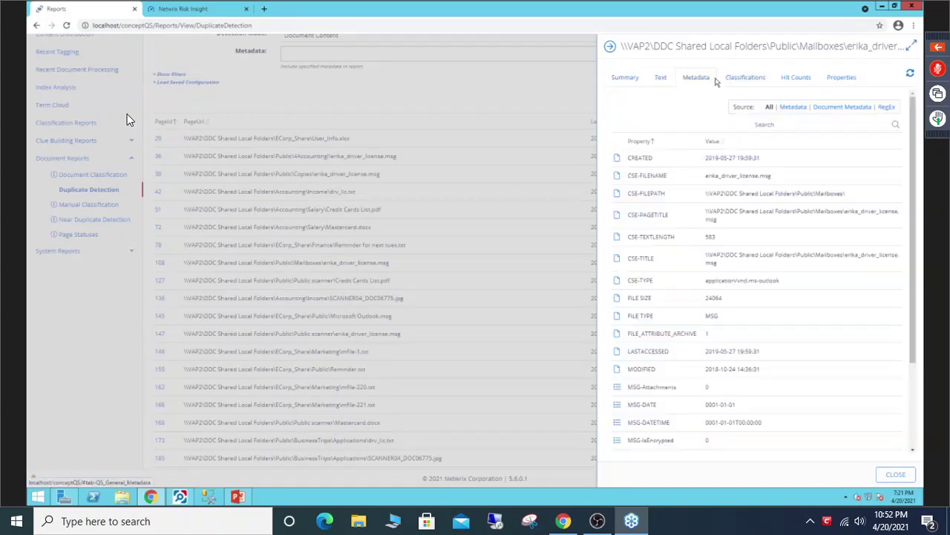
pyautogui.click(626, 77)
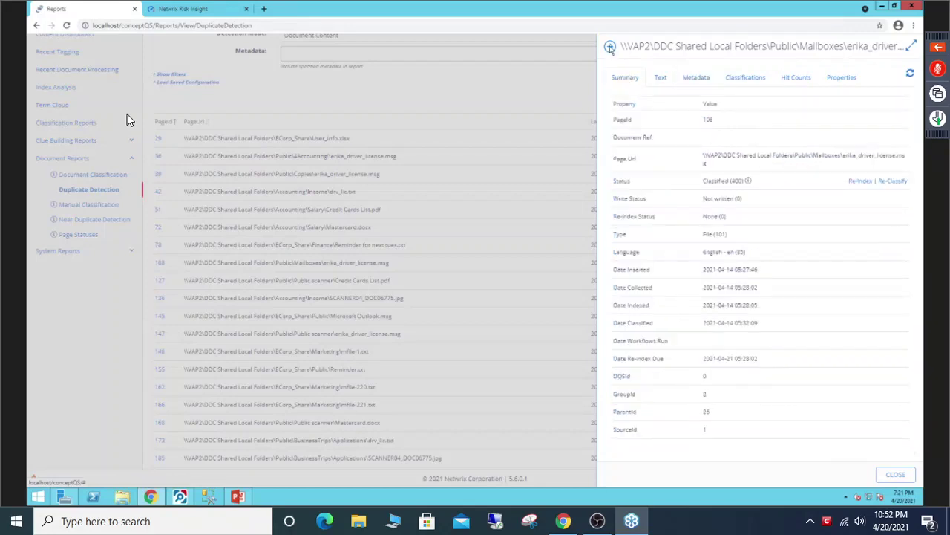
pyautogui.click(596, 97)
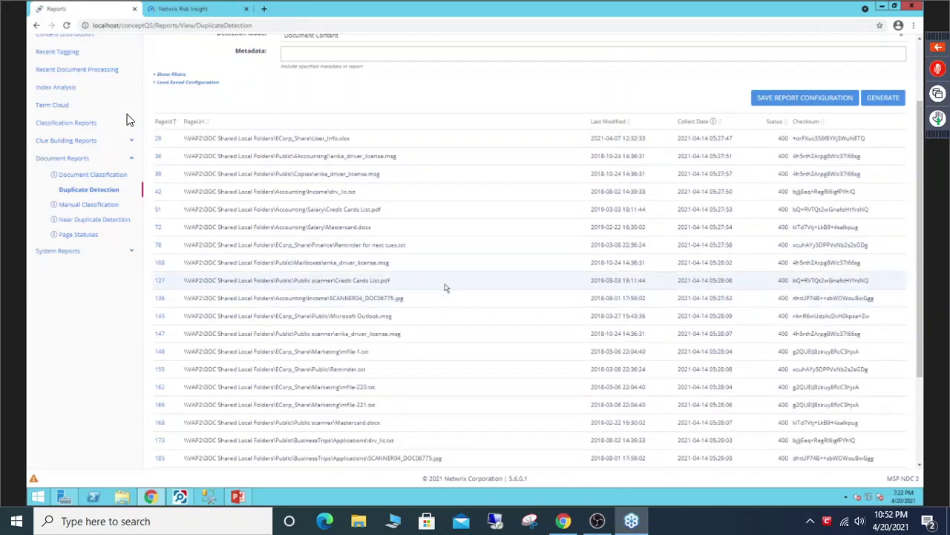
# Review the file paths and checksums listed in the Duplicate Detection report
pyautogui.scroll(2, 453, 282)
pyautogui.scroll(-2, 461, 277)
pyautogui.scroll(2, 460, 276)
pyautogui.scroll(-4, 461, 277)
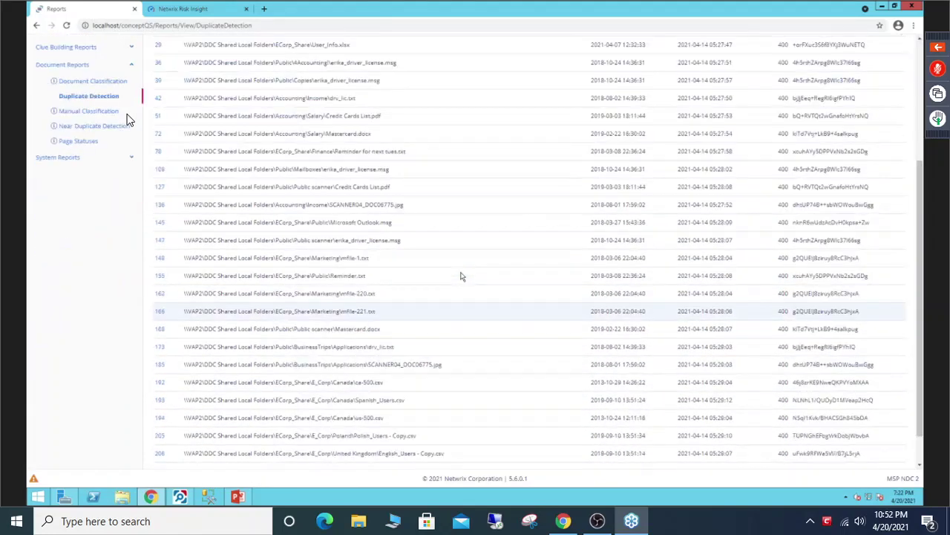
pyautogui.scroll(-1, 460, 276)
pyautogui.scroll(3, 460, 276)
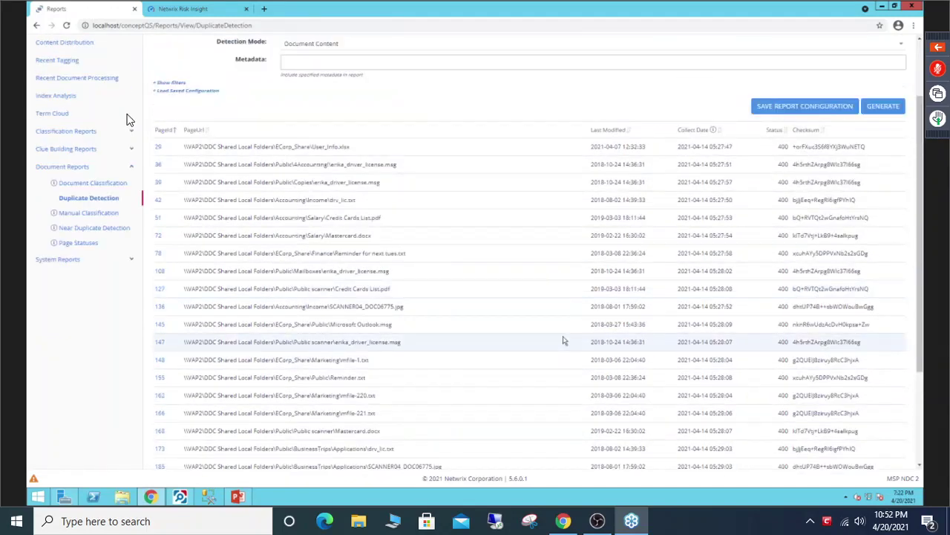
pyautogui.scroll(2, 563, 341)
# Open the Taxonomies dashboard to view the CCPA term chart
pyautogui.moveTo(195, 50)
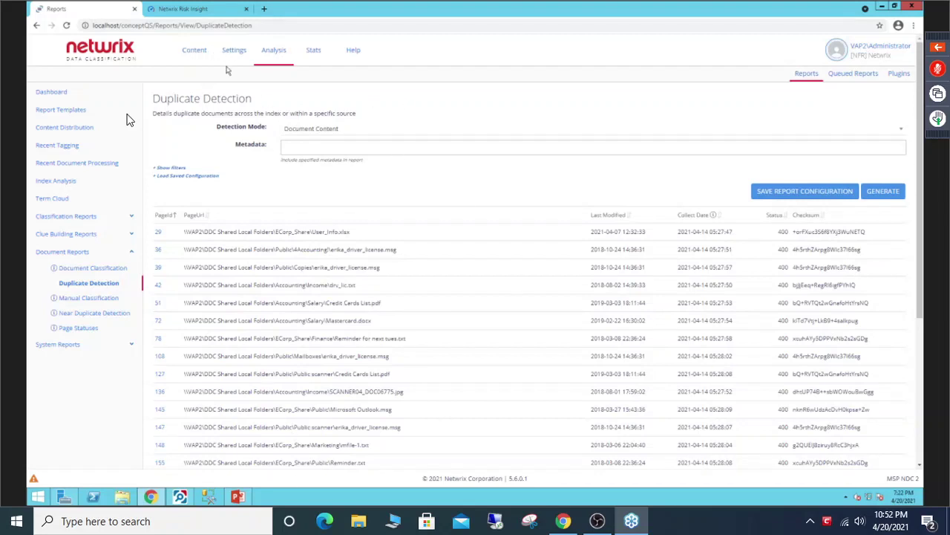
pyautogui.moveTo(194, 52)
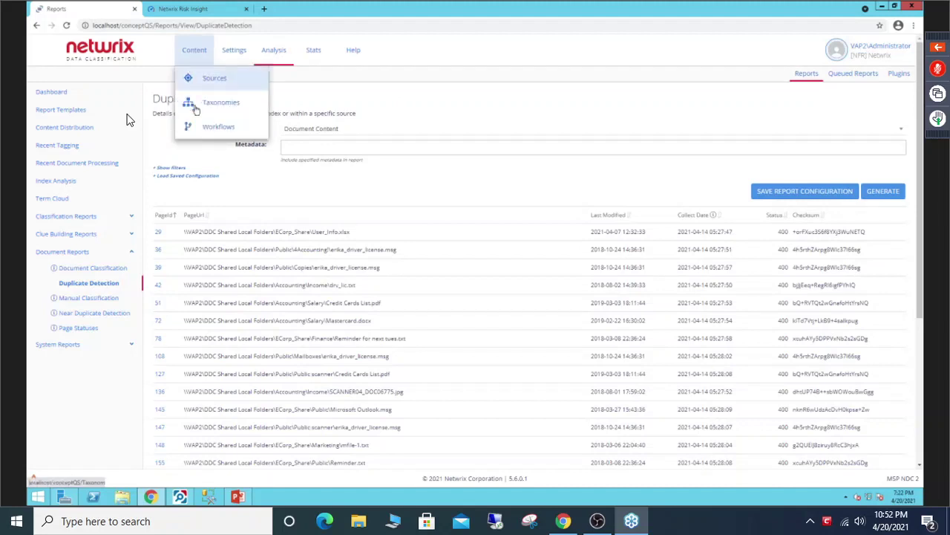
pyautogui.click(208, 103)
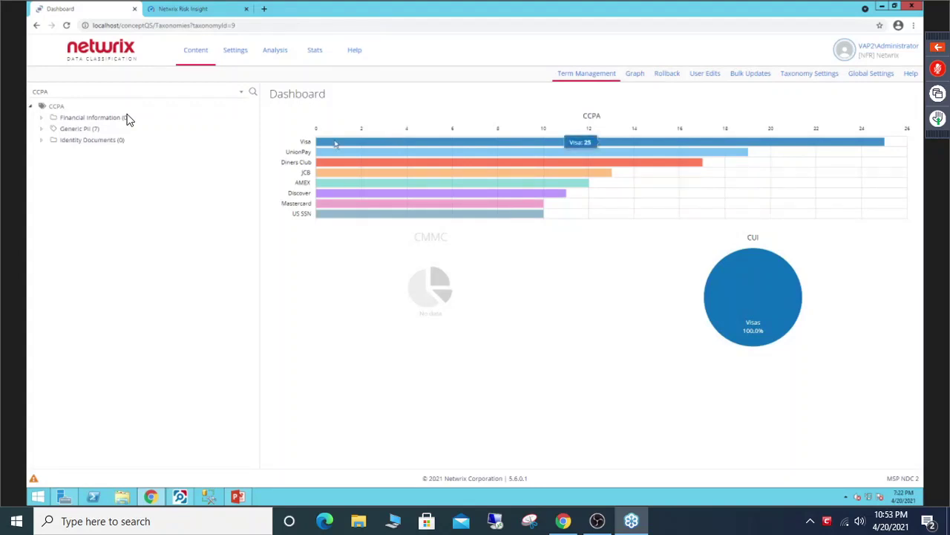
# View the File sources list under Sources and open the Reports dashboard with its sensitive file charts
pyautogui.moveTo(195, 59)
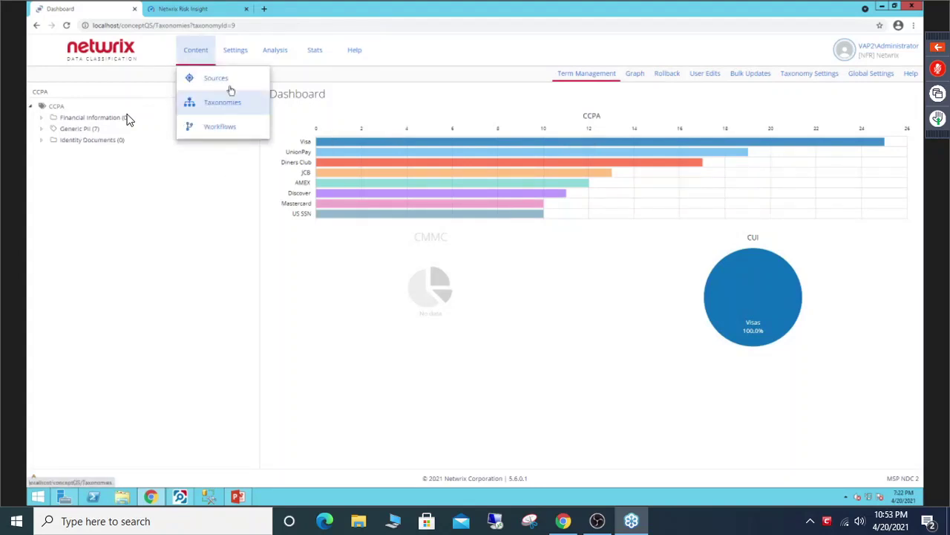
pyautogui.click(227, 78)
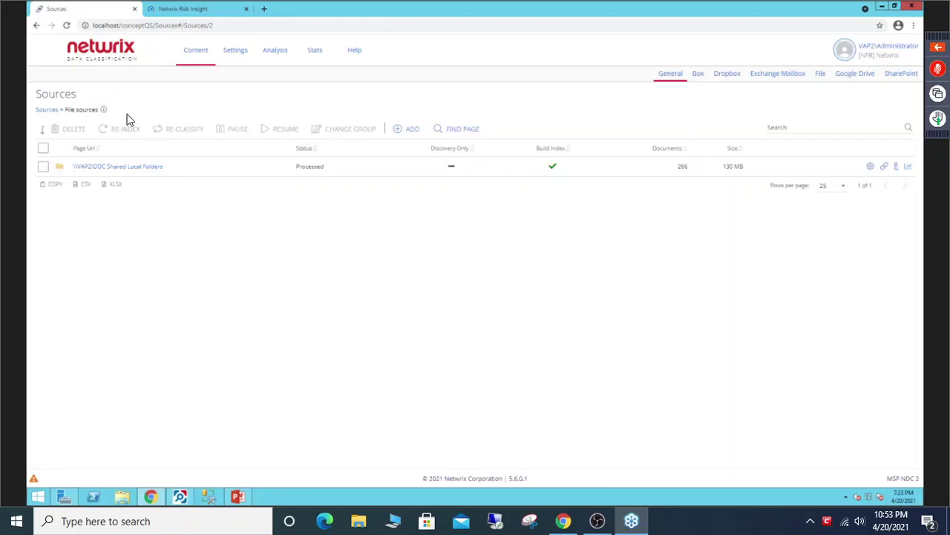
pyautogui.moveTo(275, 49)
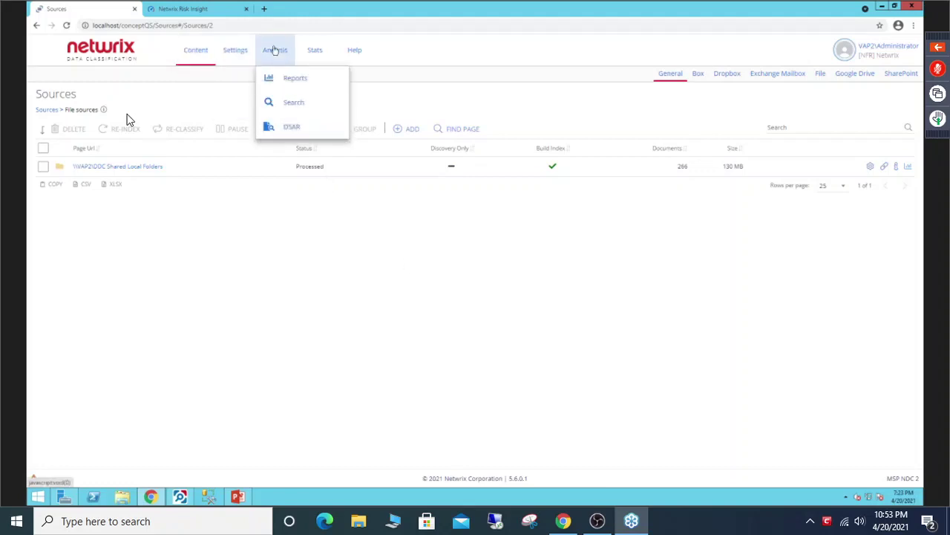
pyautogui.click(293, 82)
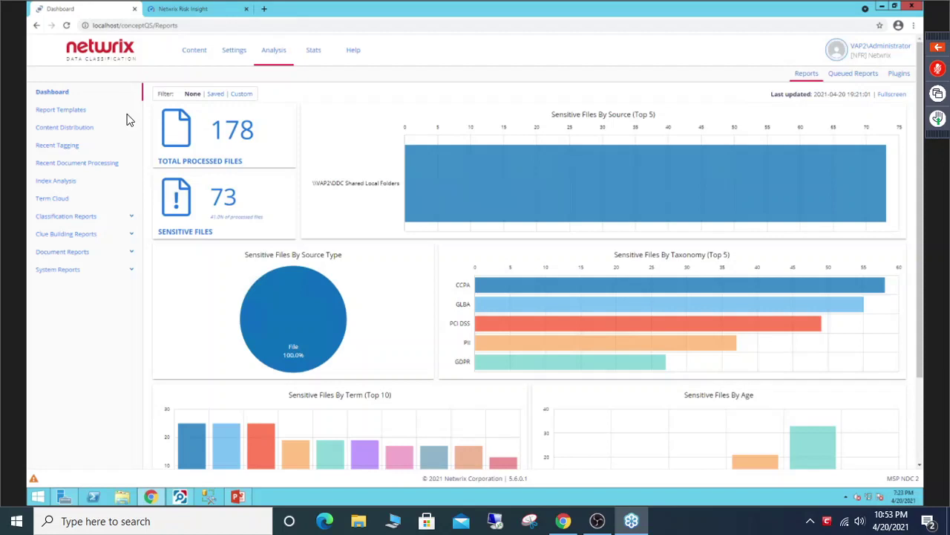
# Switch to Netwrix Risk Insight and open the managed organizations overview to examine the risk scores and trends
pyautogui.click(185, 8)
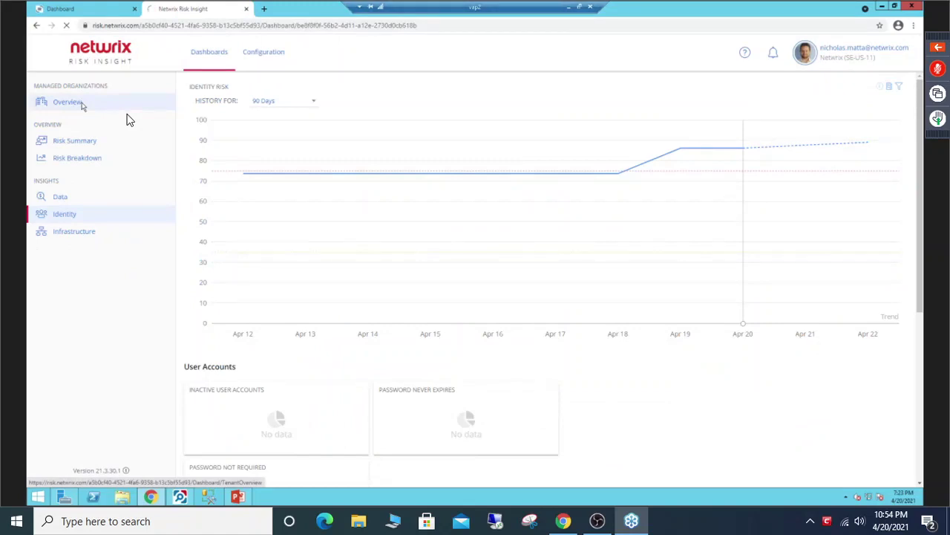
pyautogui.click(119, 96)
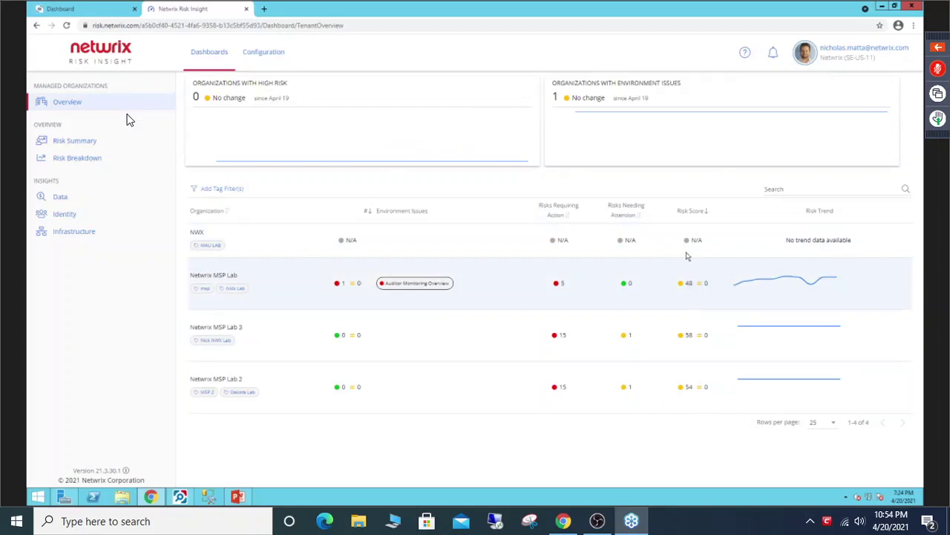
pyautogui.moveTo(176, 499)
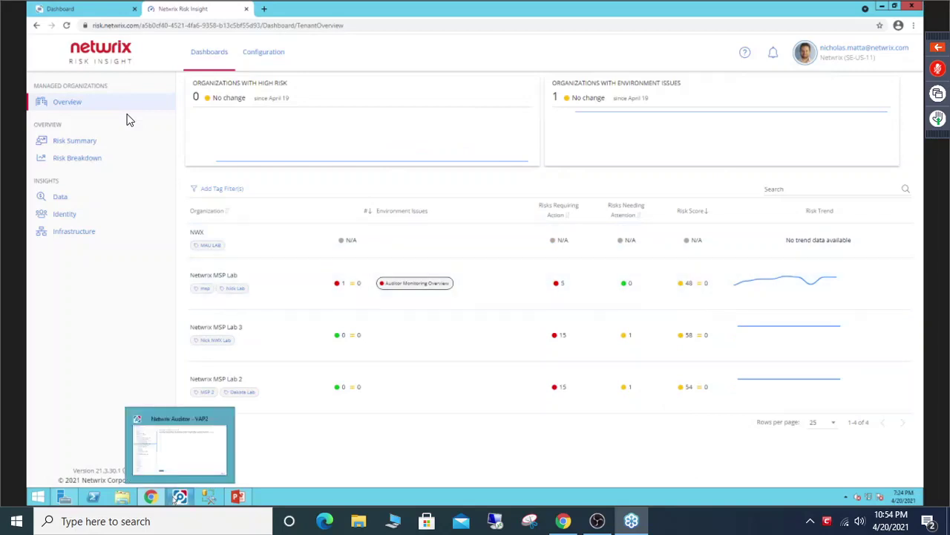